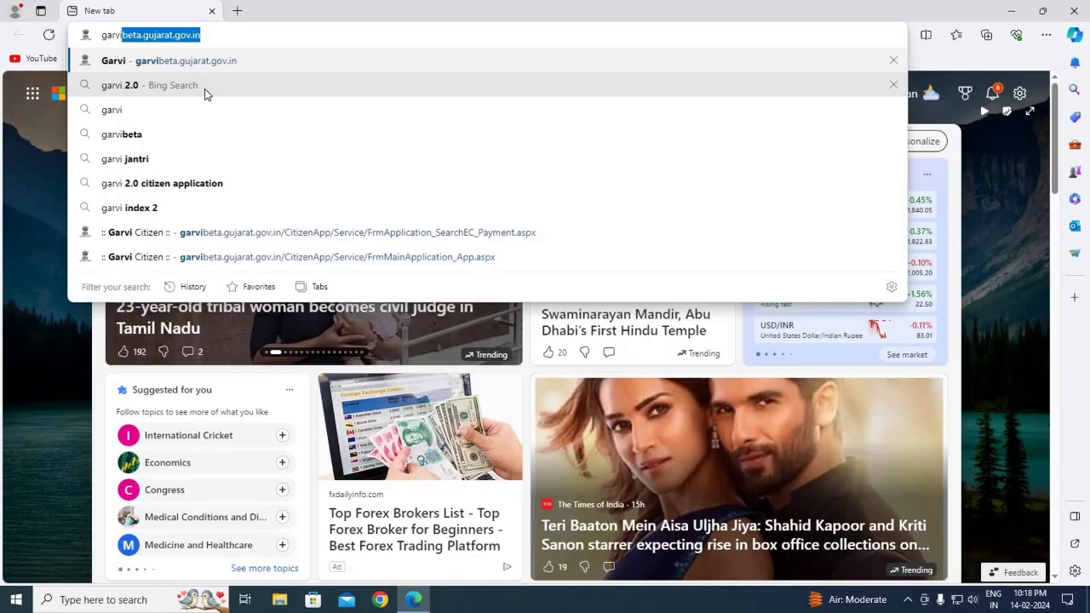
# Find the Garvi - Gujarat website through a "garvi 2.0" web search and open its citizen login.
pyautogui.click(109, 88)
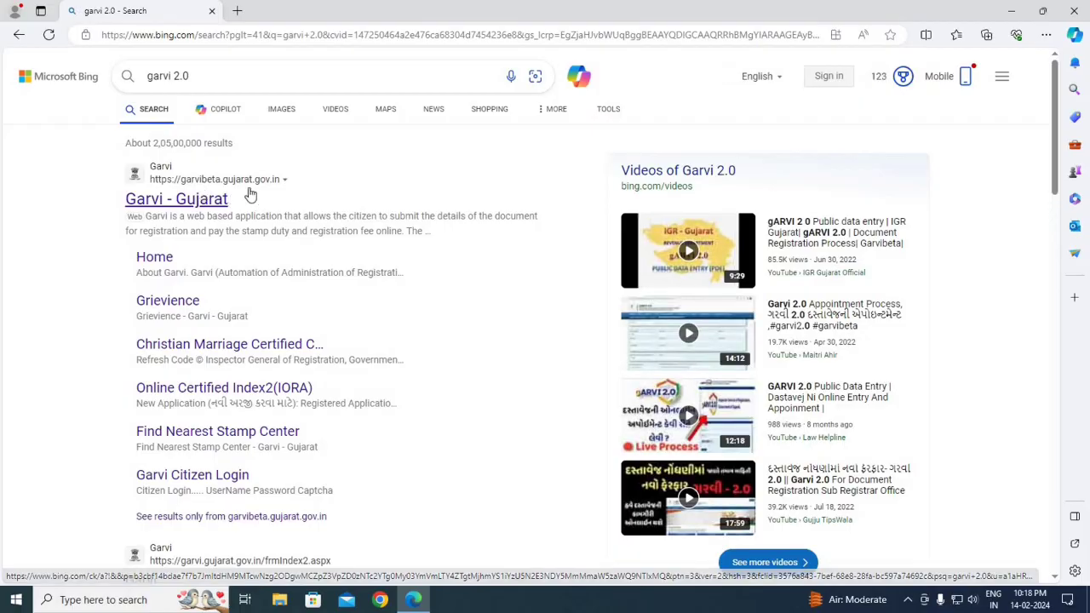
pyautogui.click(201, 206)
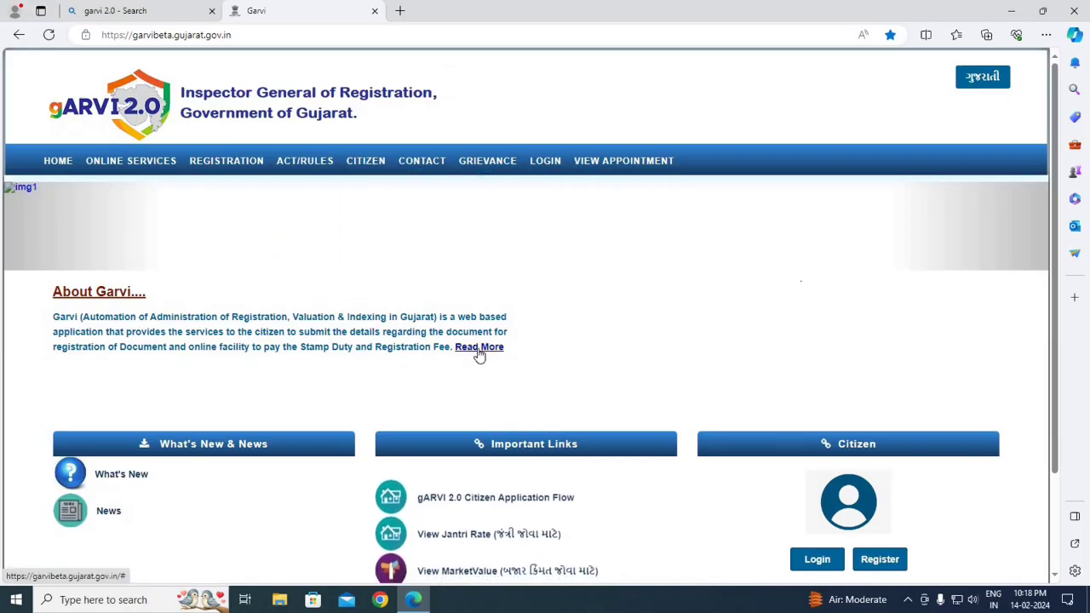
pyautogui.scroll(-3, 687, 419)
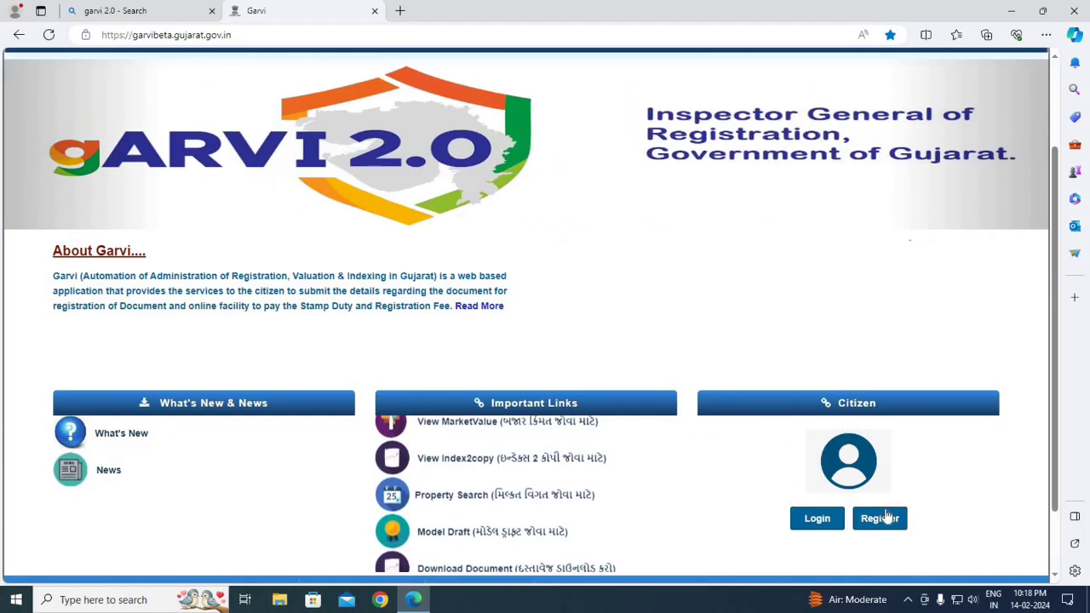
pyautogui.scroll(-2, 880, 513)
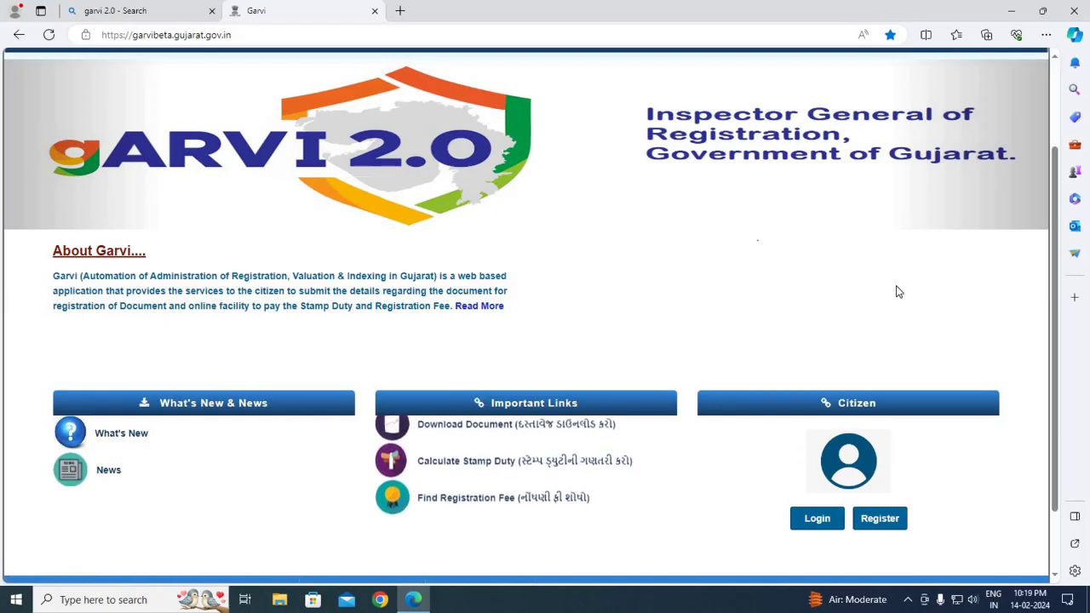
pyautogui.click(830, 521)
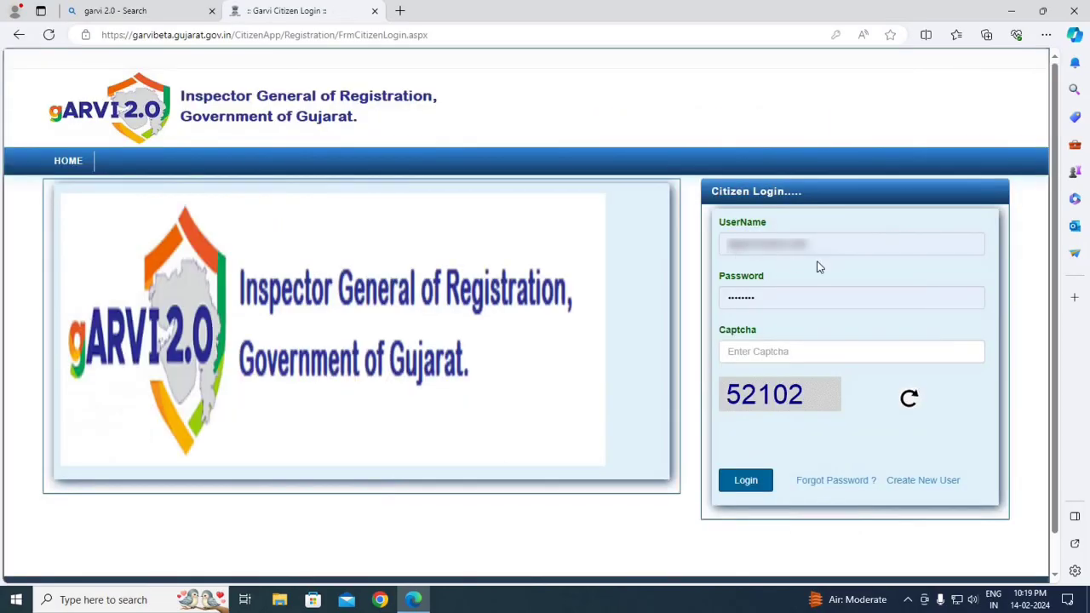
# Enter the captcha code shown on the citizen login form and log in with the prefilled credentials.
pyautogui.click(754, 349)
pyautogui.write('52102')
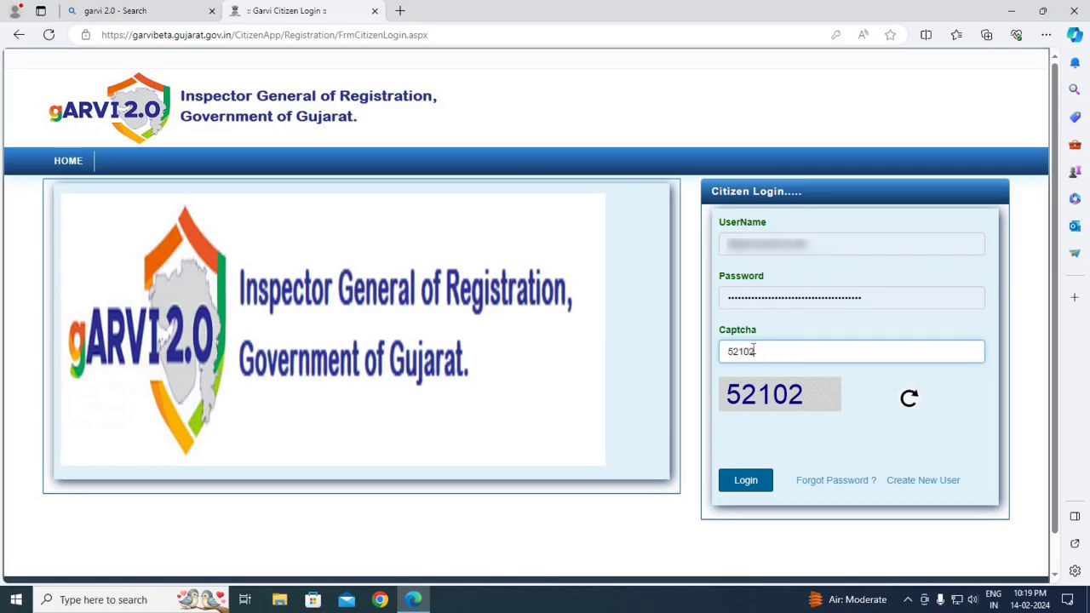
pyautogui.click(747, 481)
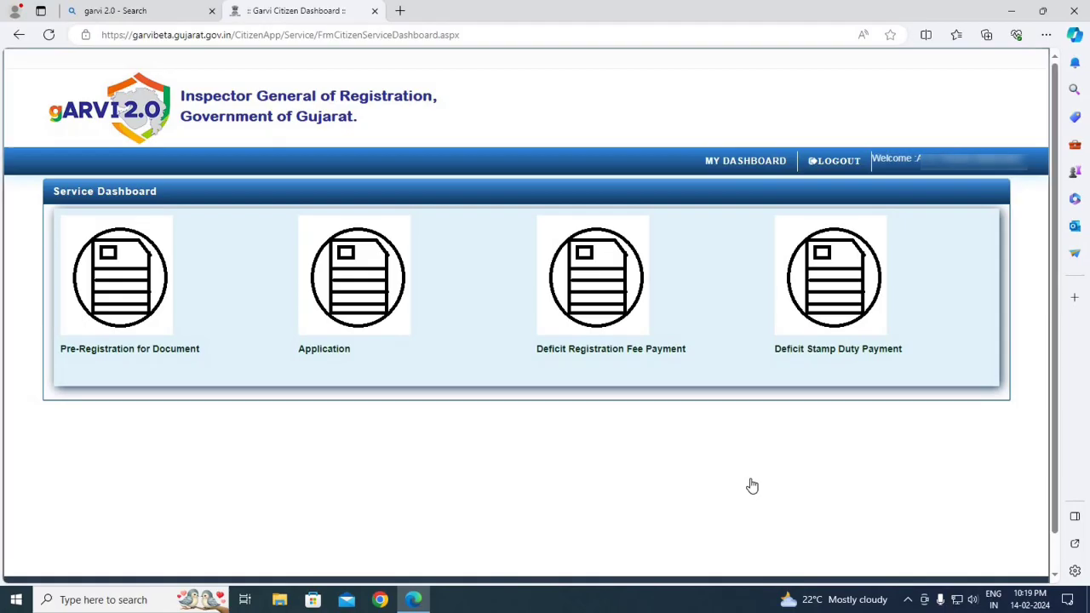
# Open the Application service and set the new application's type to Search With EC Report.
pyautogui.click(331, 349)
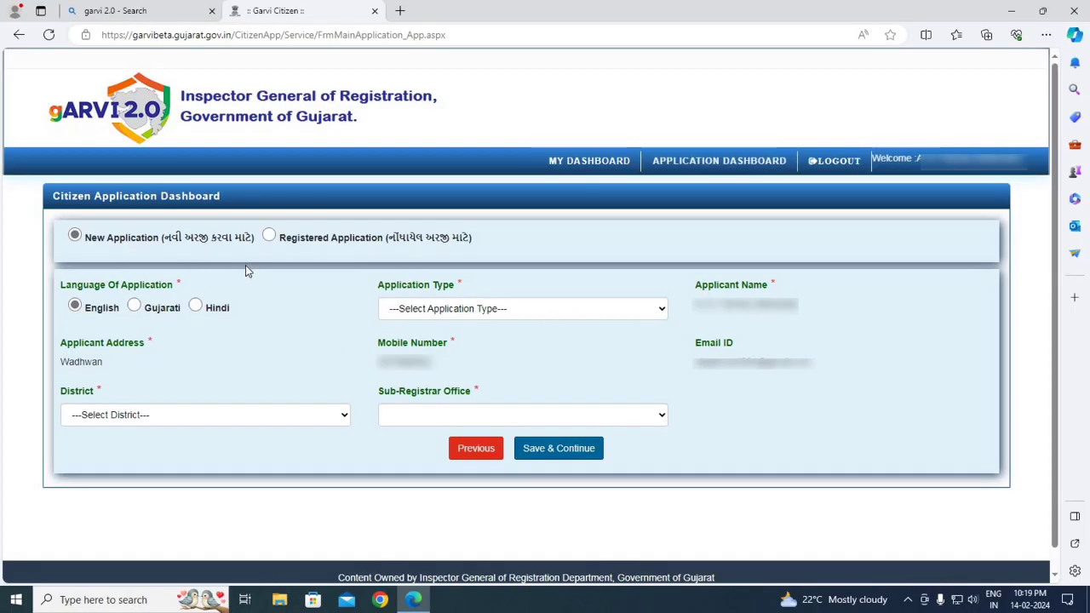
pyautogui.click(436, 311)
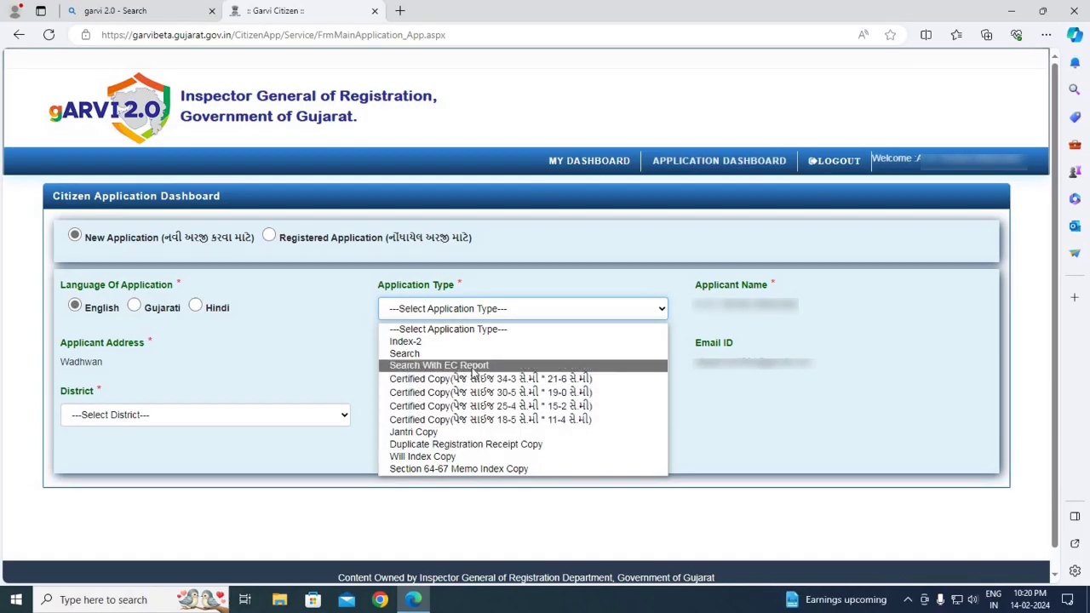
pyautogui.click(477, 366)
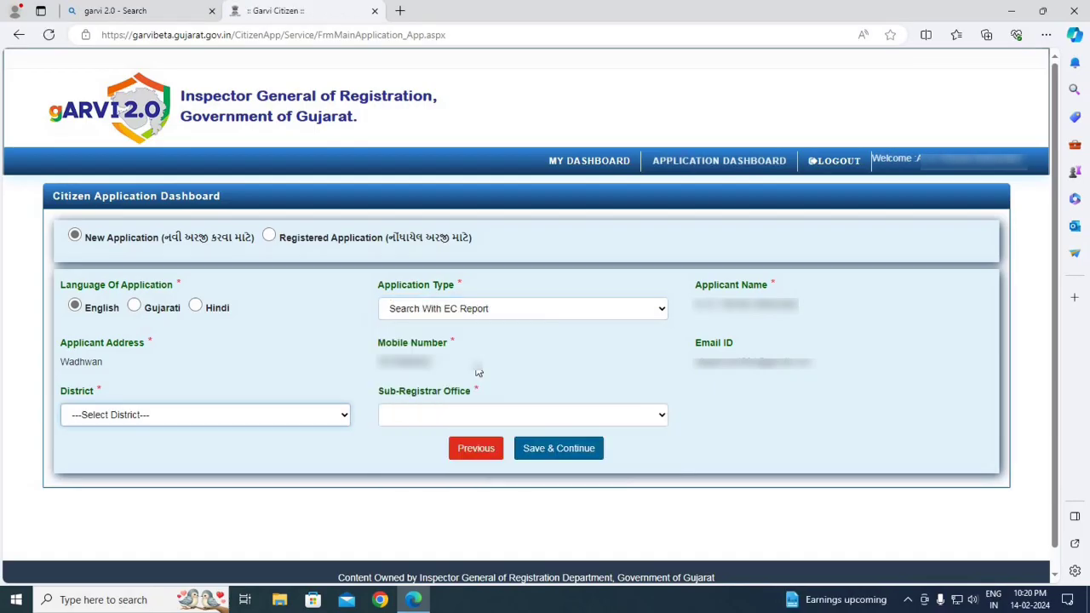
# Set the application's district to SURENDRANAGAR.
pyautogui.click(215, 425)
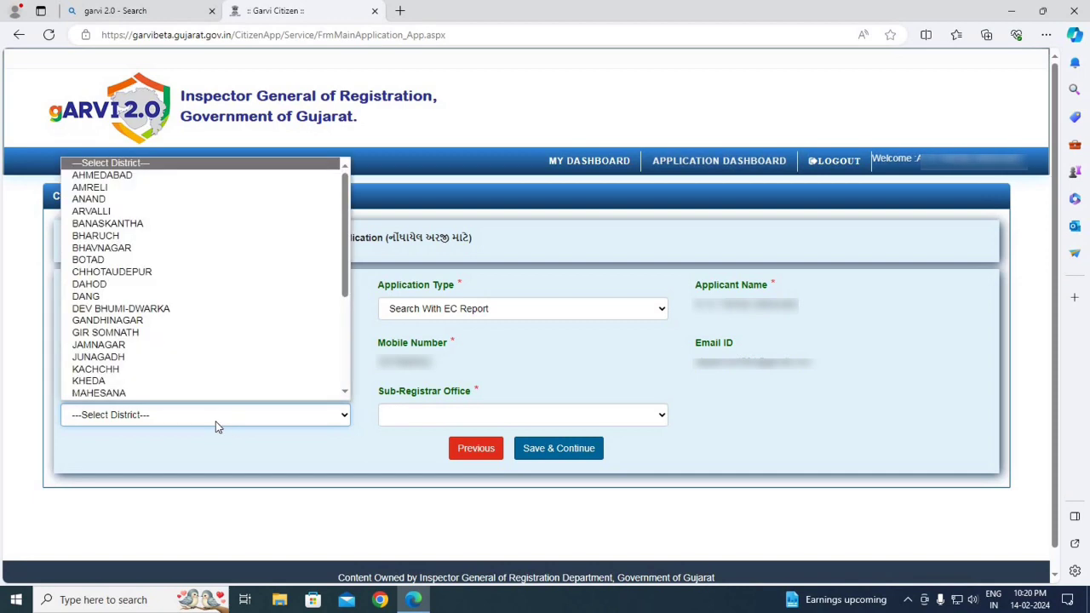
pyautogui.press('s')
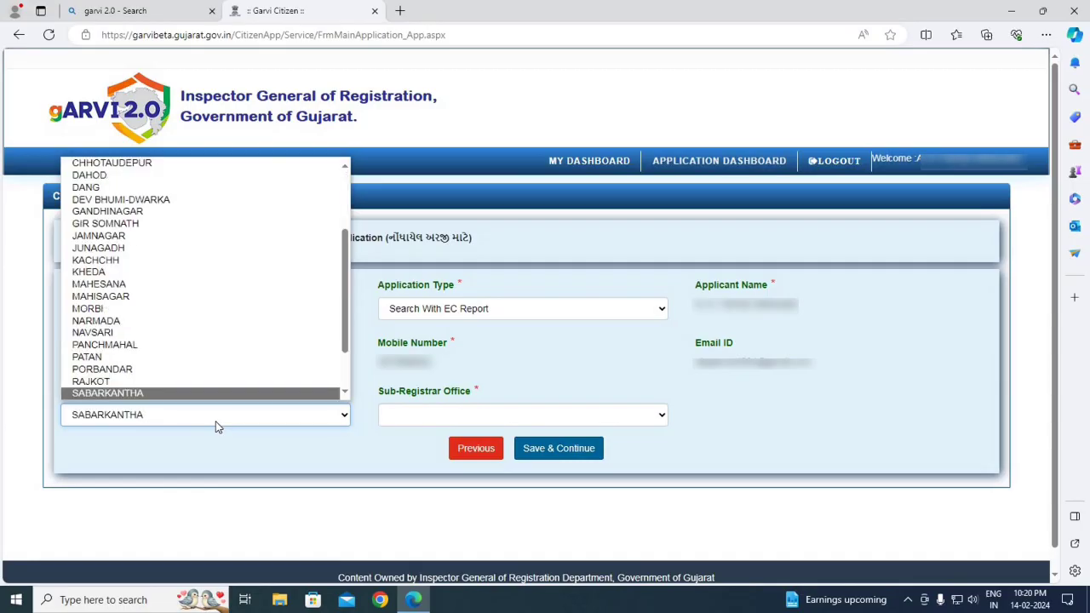
pyautogui.press('Down')
pyautogui.press('Down')
pyautogui.press('Return')
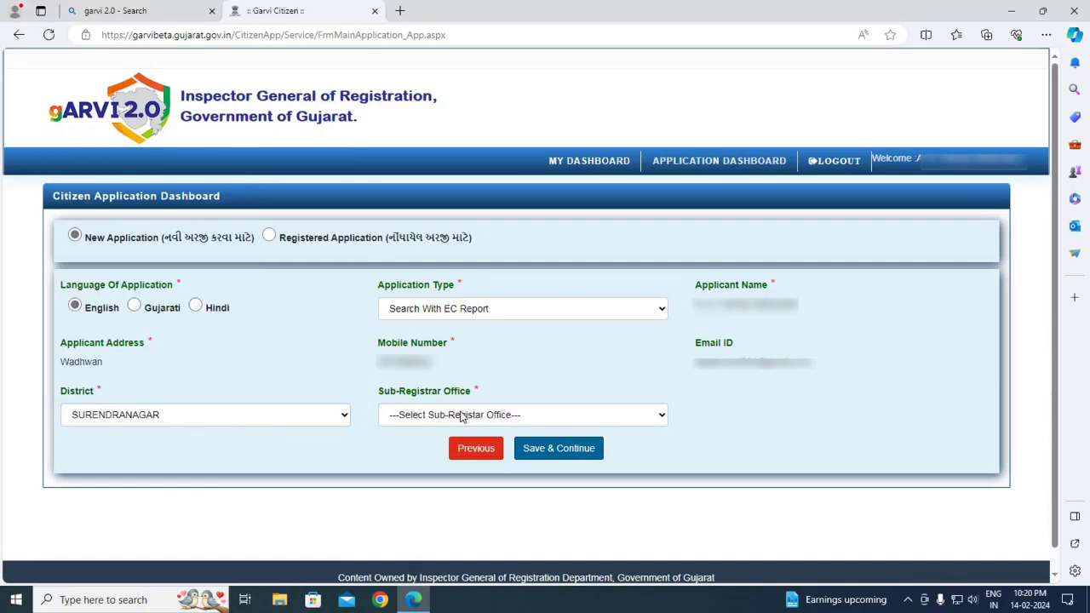
# Choose S.R.O - Limbadi as the sub-registrar office and save the application details.
pyautogui.click(461, 416)
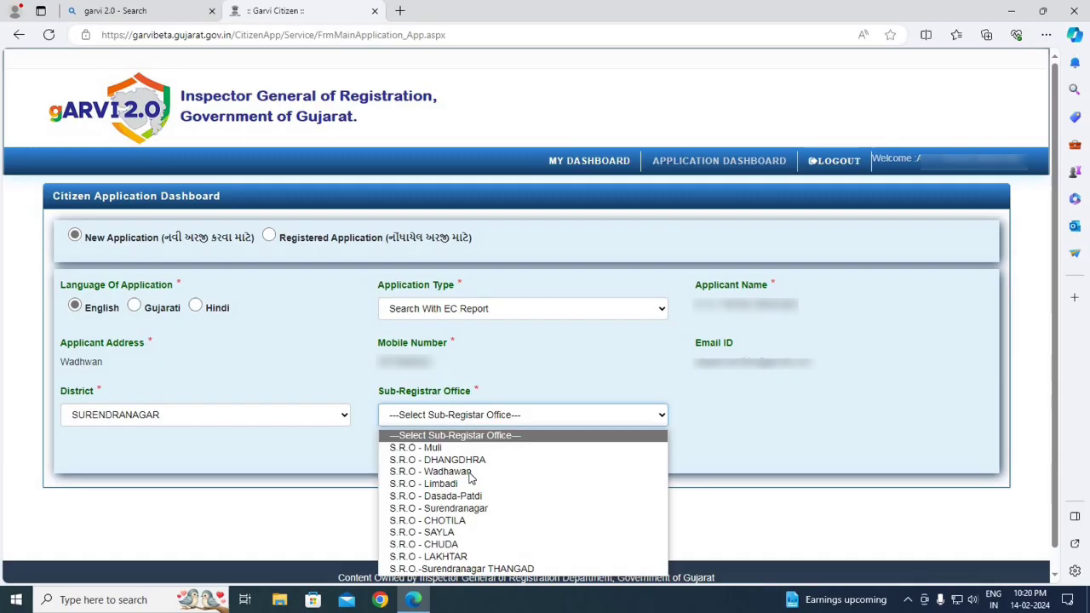
pyautogui.click(404, 483)
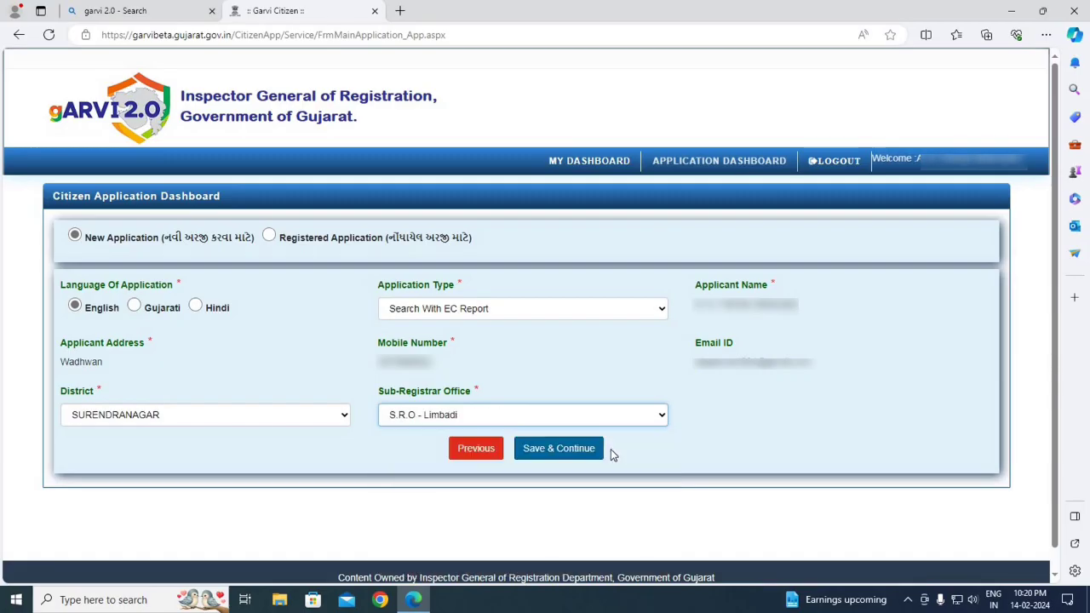
pyautogui.click(559, 453)
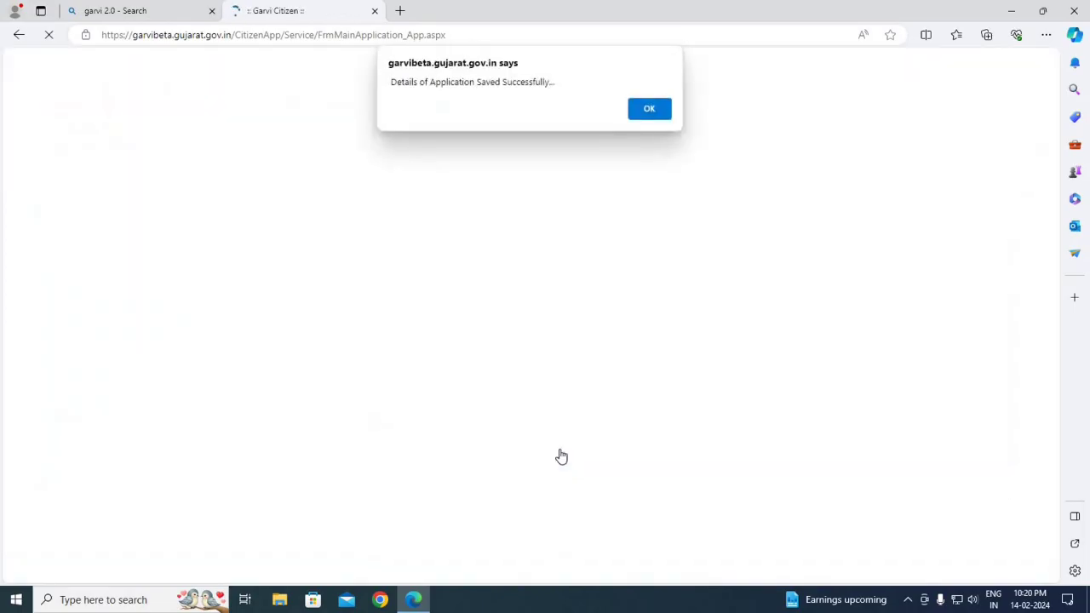
pyautogui.click(646, 112)
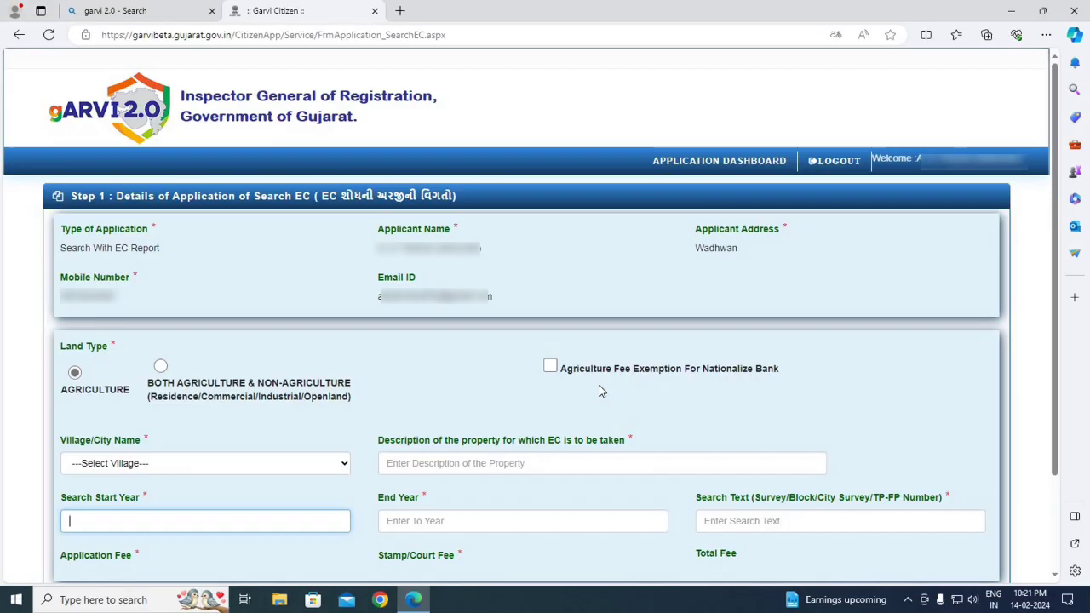
# Enable Agriculture Fee Exemption For Nationalize Bank and enter sbi as the bank name.
pyautogui.click(551, 368)
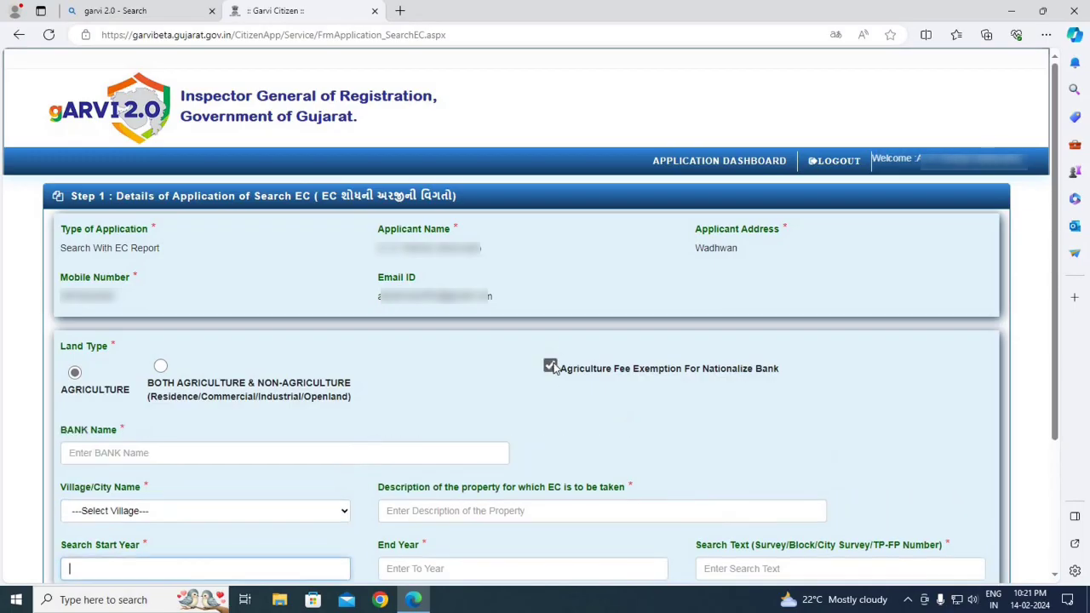
pyautogui.click(255, 456)
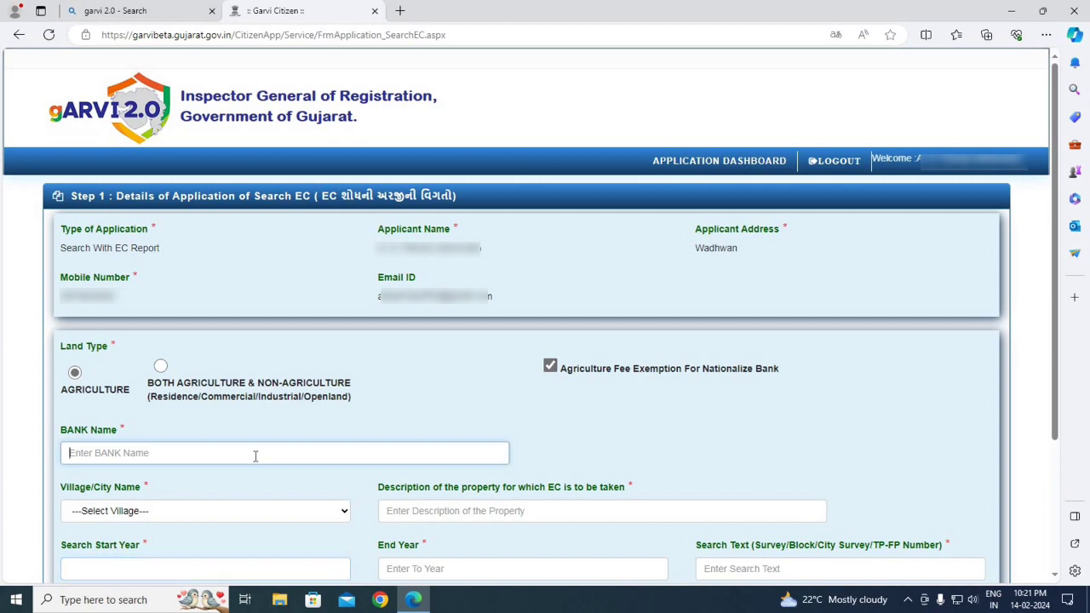
pyautogui.write('sbi')
# Select DIGVIJAYGADH as the village/city of the property.
pyautogui.scroll(-3, 634, 417)
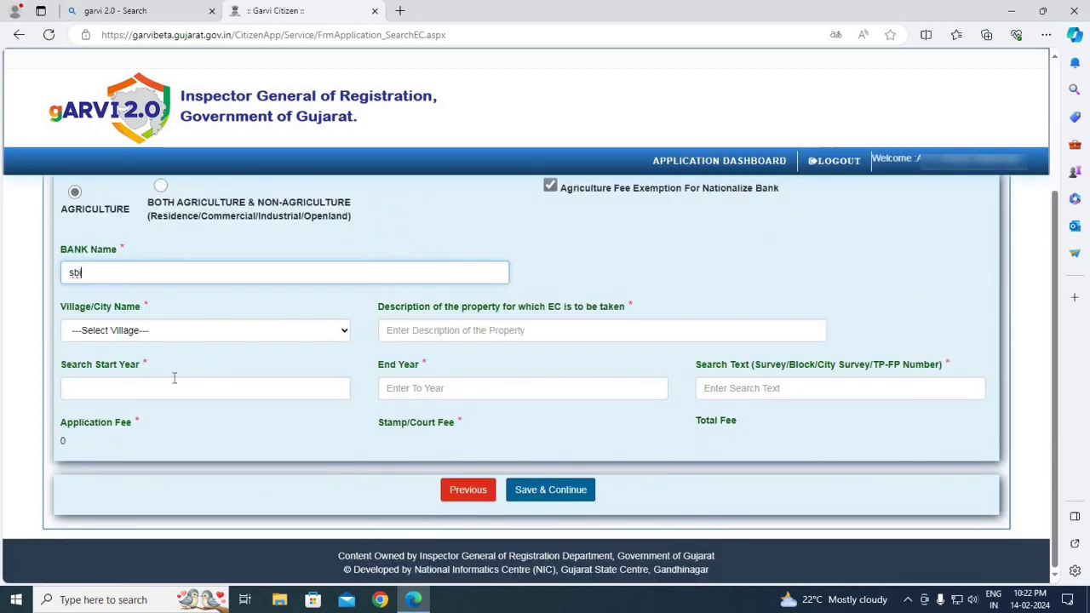
pyautogui.click(151, 331)
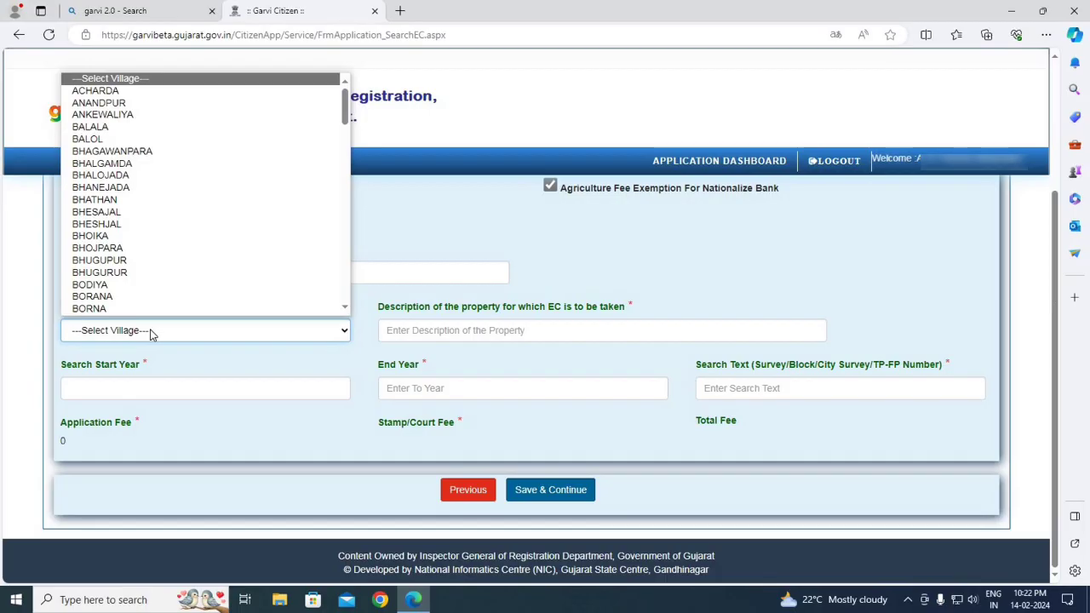
pyautogui.write('di')
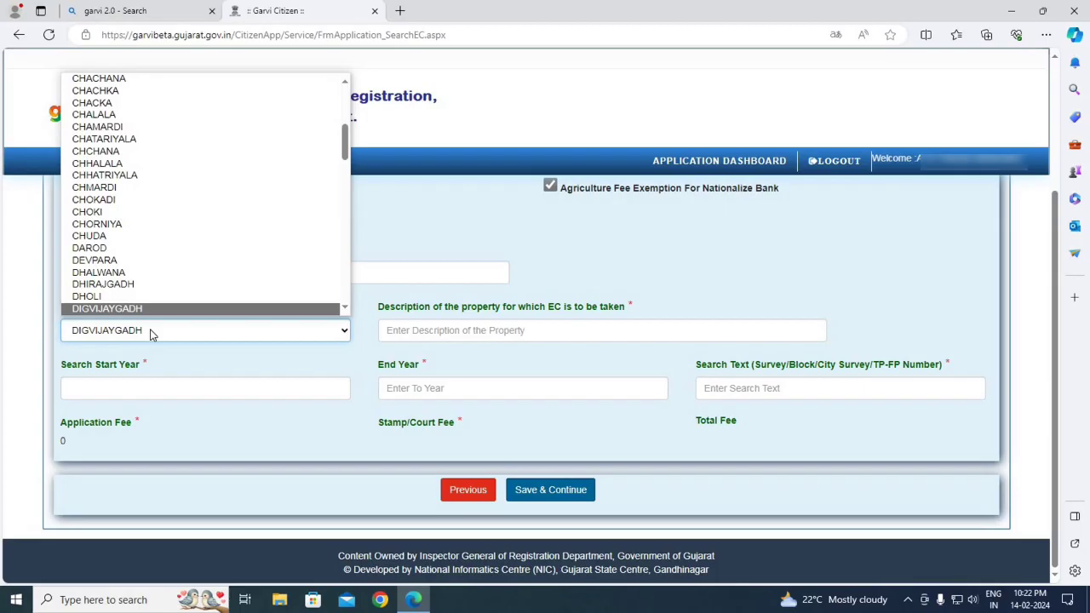
pyautogui.click(150, 334)
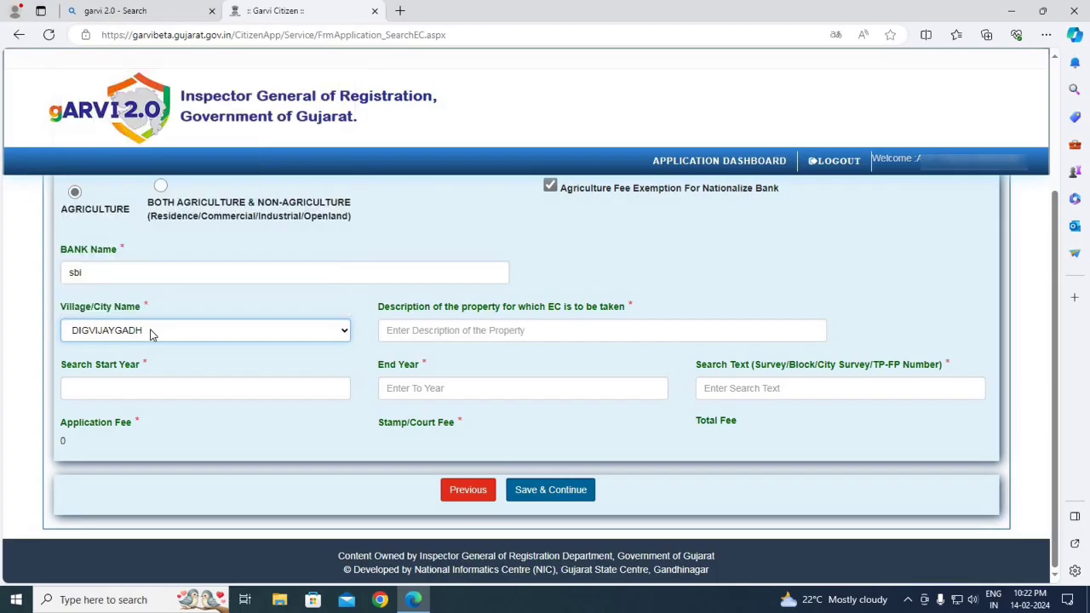
# Fill in the property description as "New R.S.No-174/P-1 Old R.S.No-141".
pyautogui.click(455, 327)
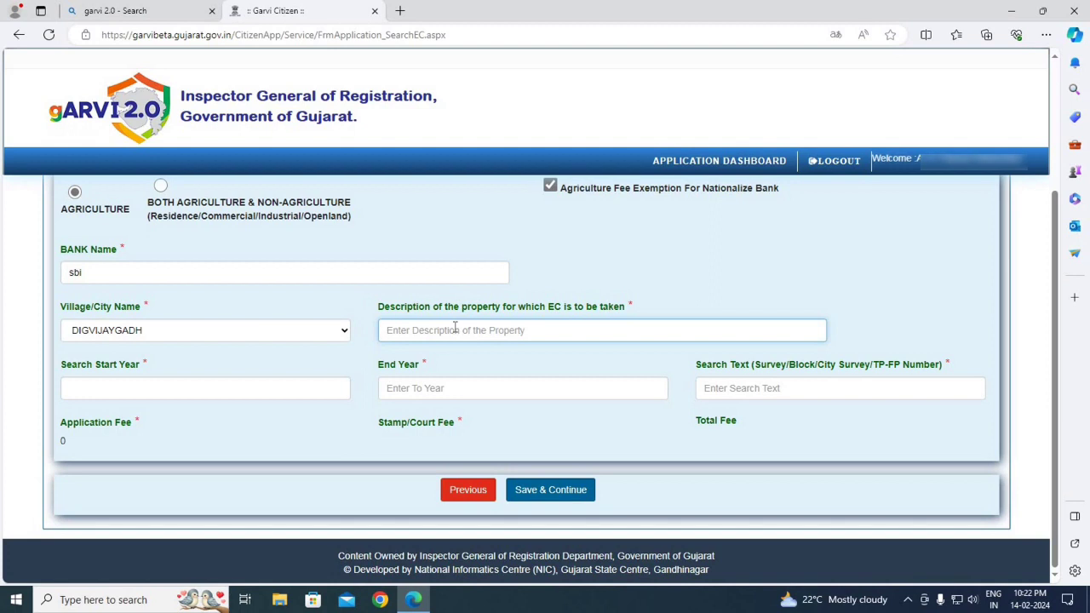
pyautogui.write('New R.S.No- Old R.S.No-')
pyautogui.click(444, 330)
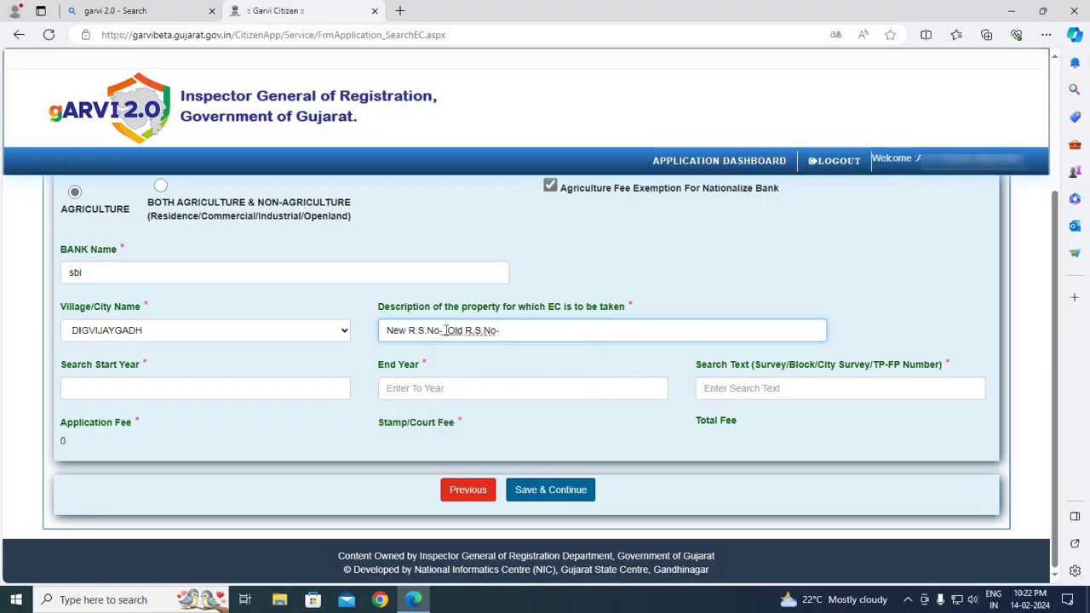
pyautogui.write('174/P')
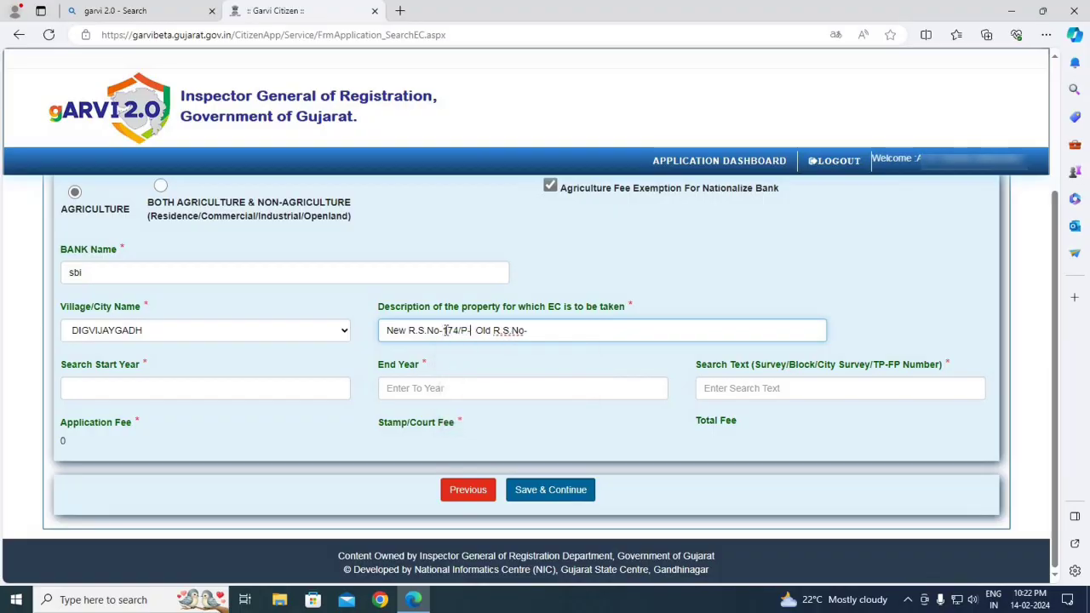
pyautogui.write('-1')
pyautogui.press('End')
pyautogui.write('141')
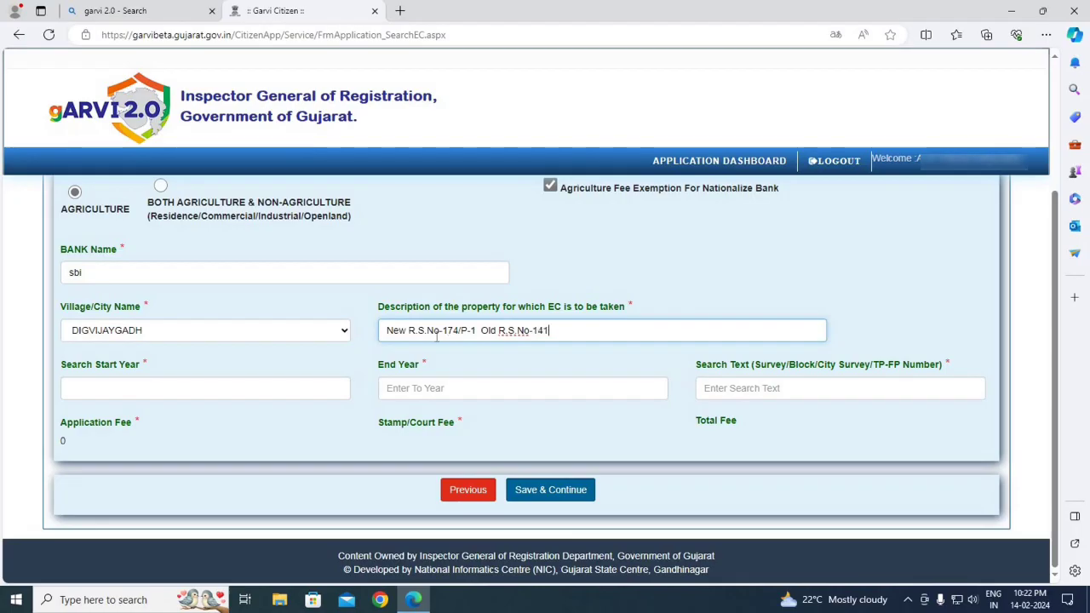
# Set the search period to start in 1951 and end in 2024.
pyautogui.press('Tab')
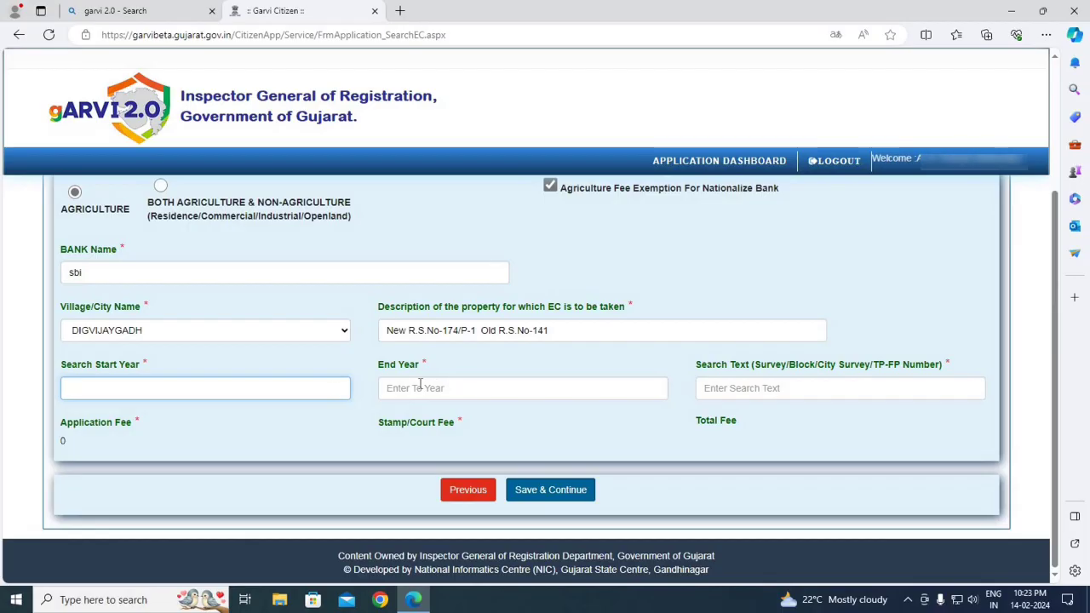
pyautogui.write('1951')
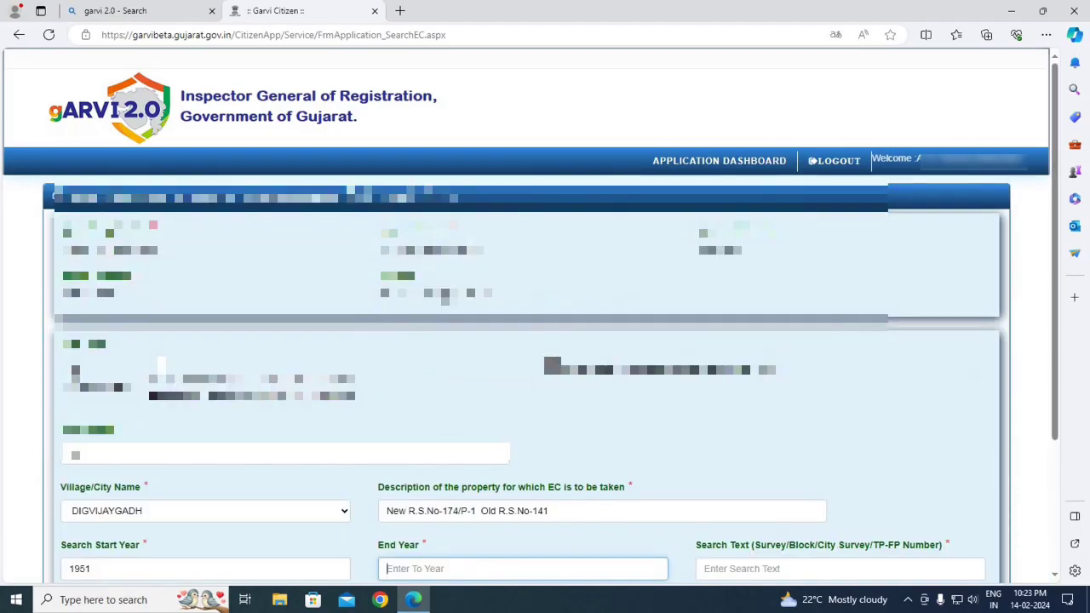
pyautogui.write('2024')
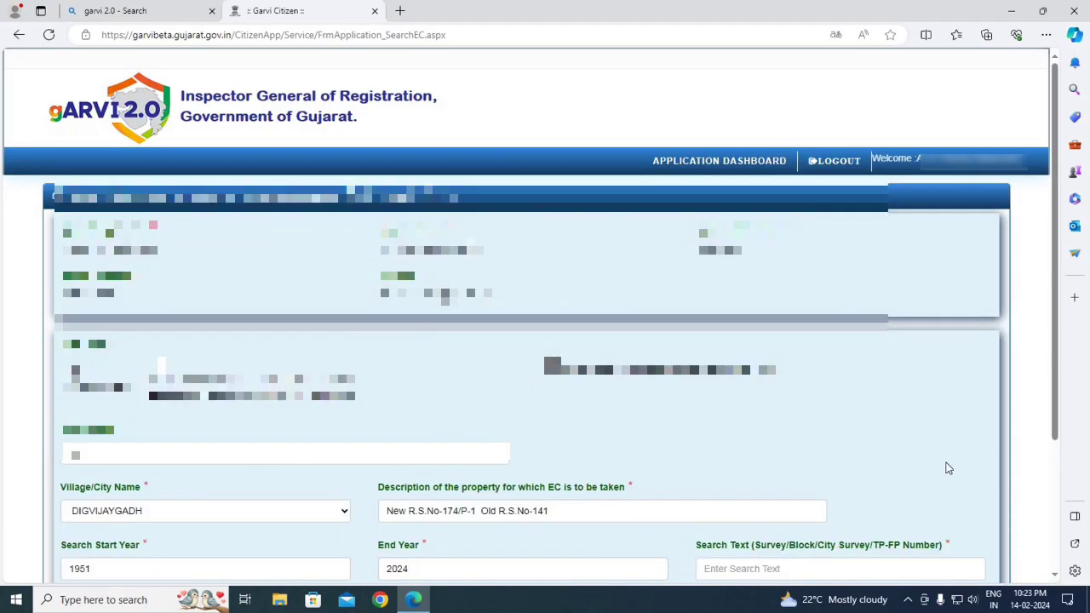
# Enter 141 as the survey number search text and save the Search EC application details.
pyautogui.scroll(-3, 949, 468)
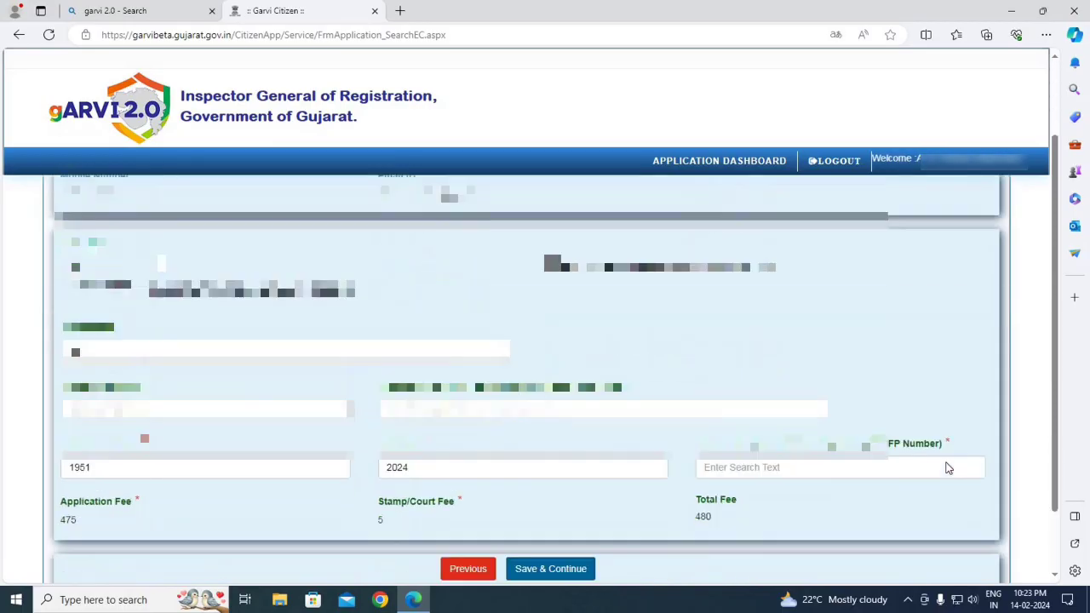
pyautogui.click(737, 386)
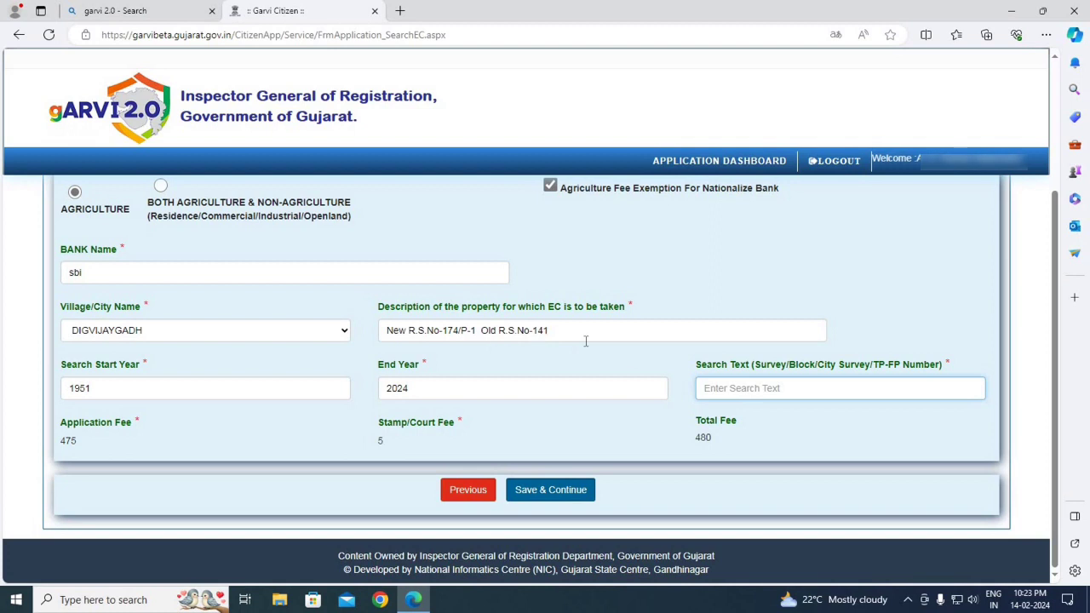
pyautogui.write('141')
pyautogui.click(546, 491)
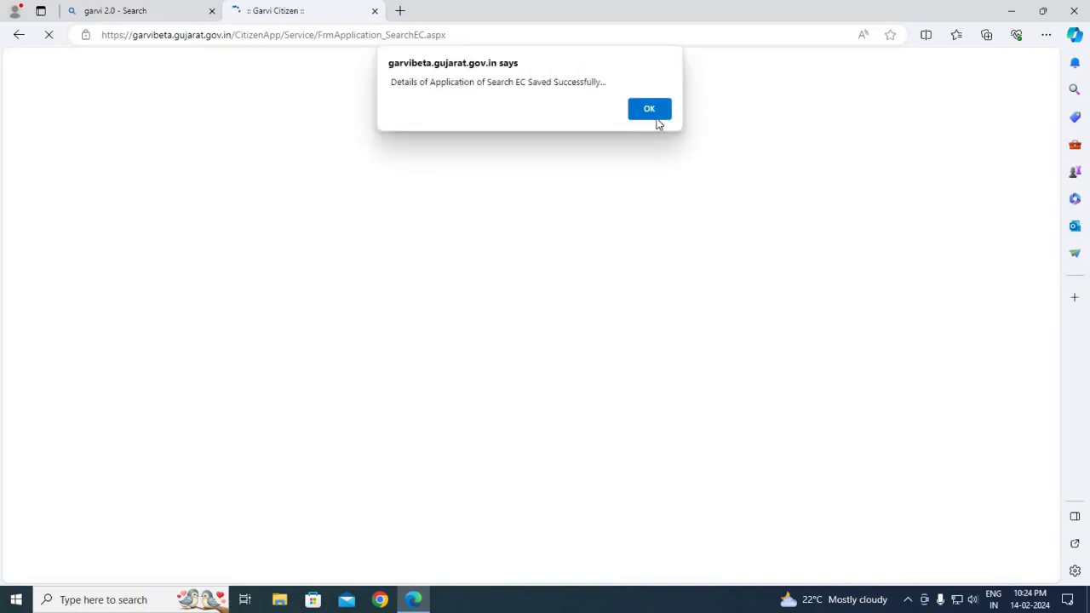
pyautogui.click(652, 111)
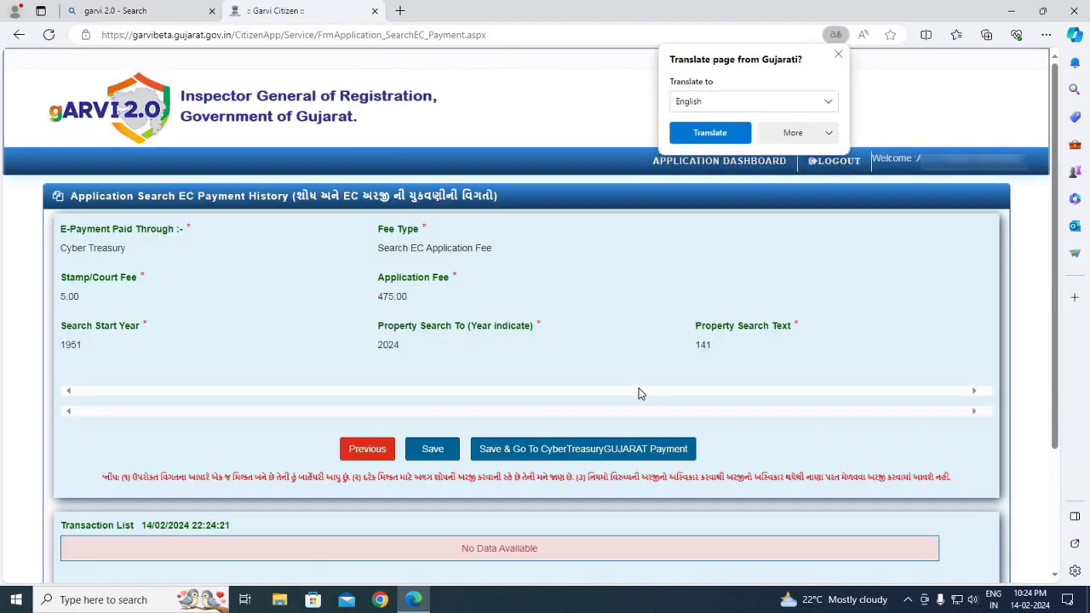
# Dismiss the page translation offer, then save the application and proceed to the CyberTreasury Gujarat payment.
pyautogui.click(794, 133)
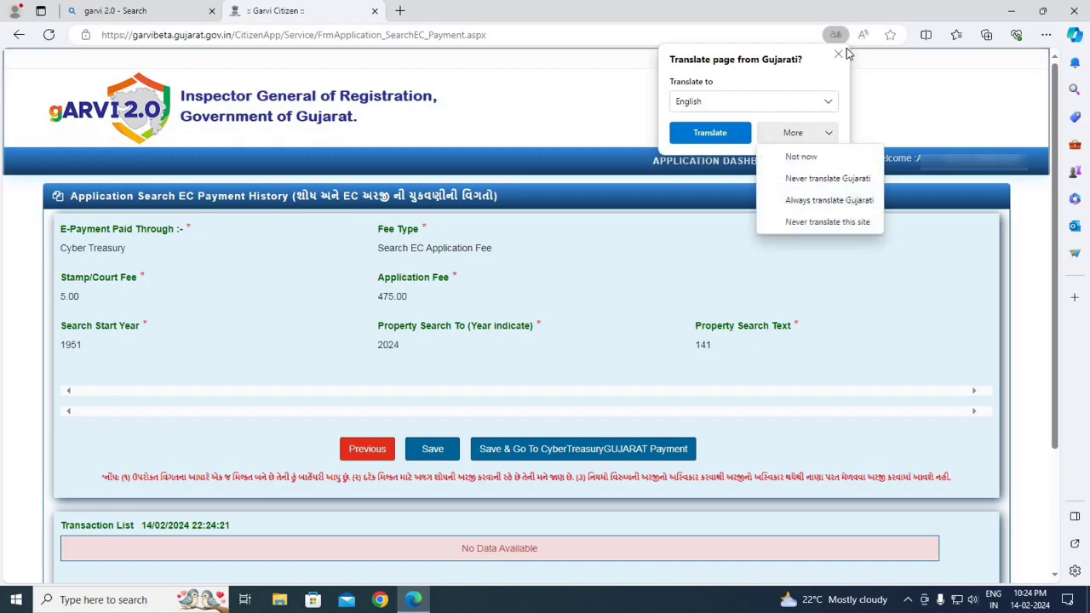
pyautogui.click(513, 385)
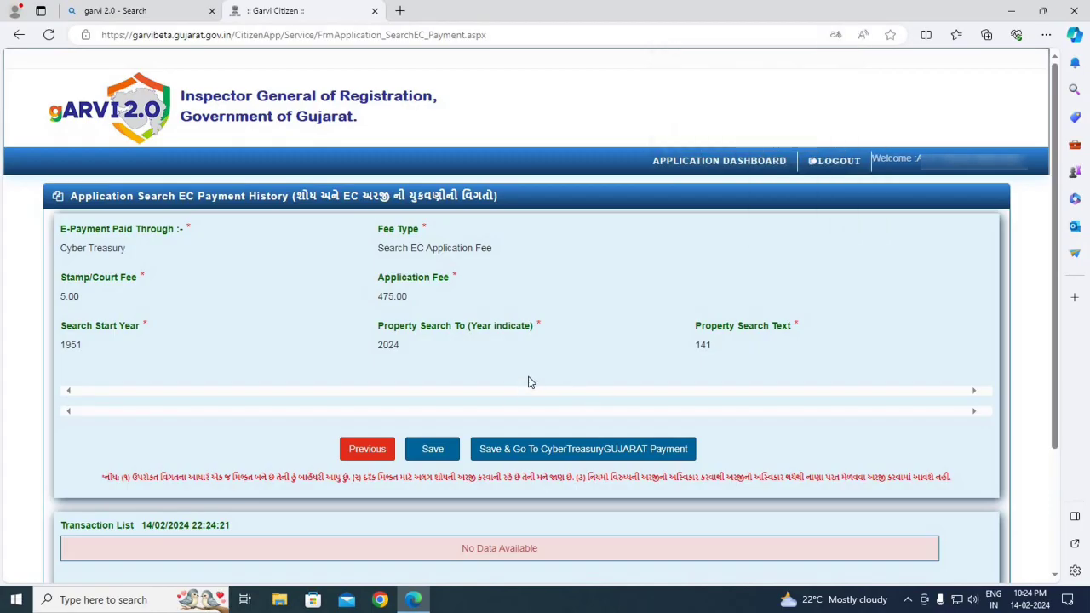
pyautogui.click(566, 458)
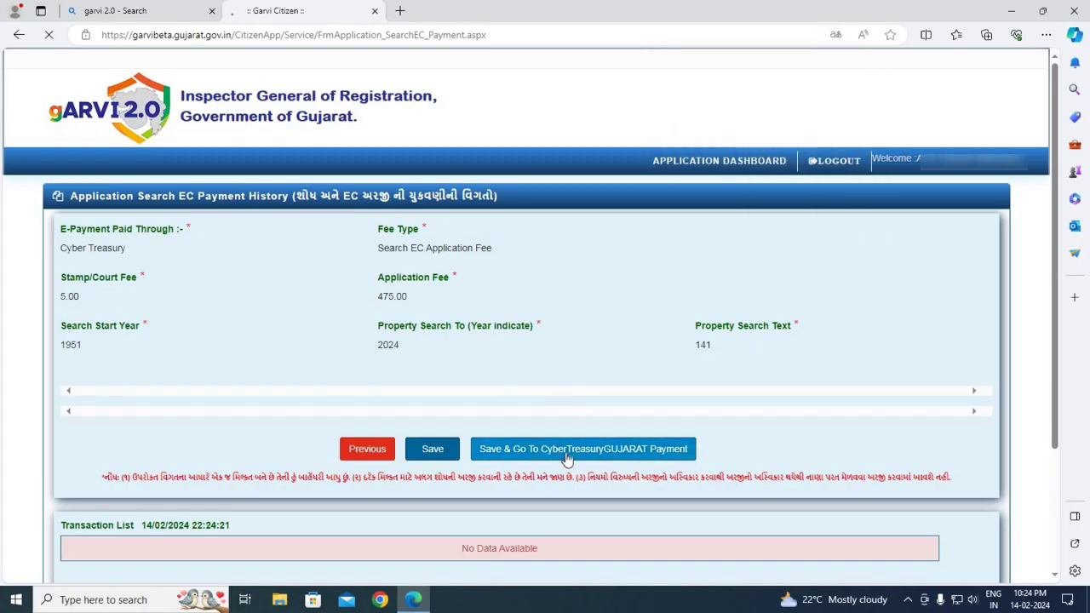
pyautogui.press('Return')
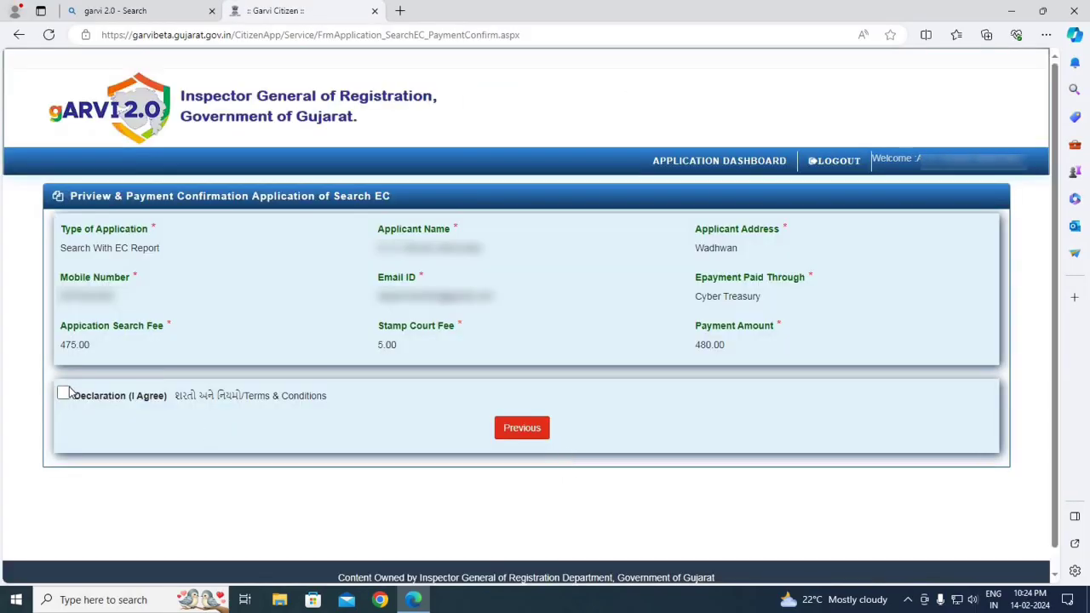
# Agree to the declaration for the Search EC application and confirm the payment details.
pyautogui.click(64, 393)
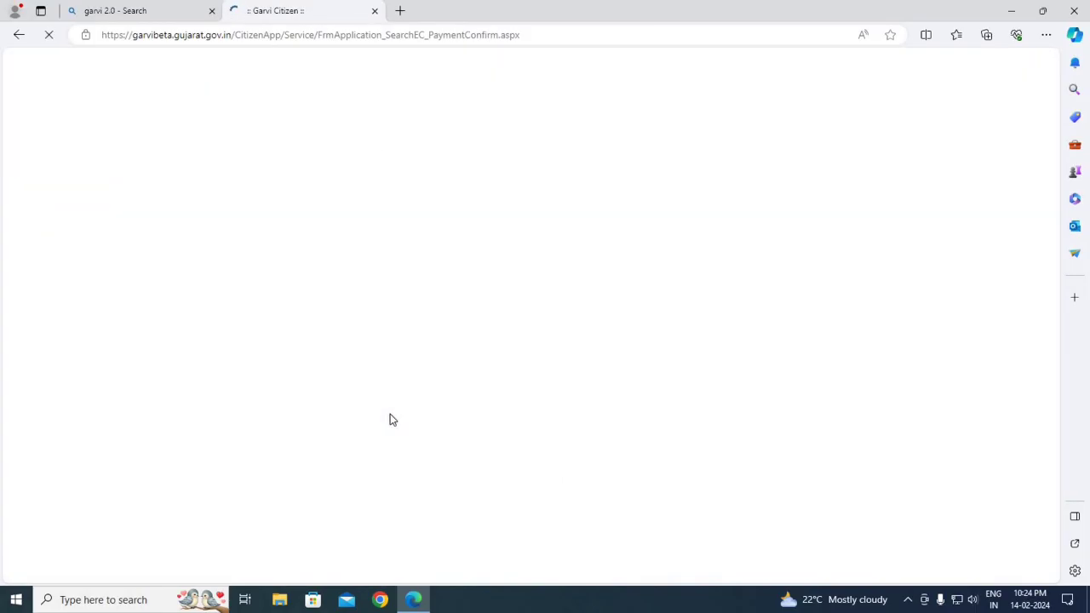
pyautogui.press('Return')
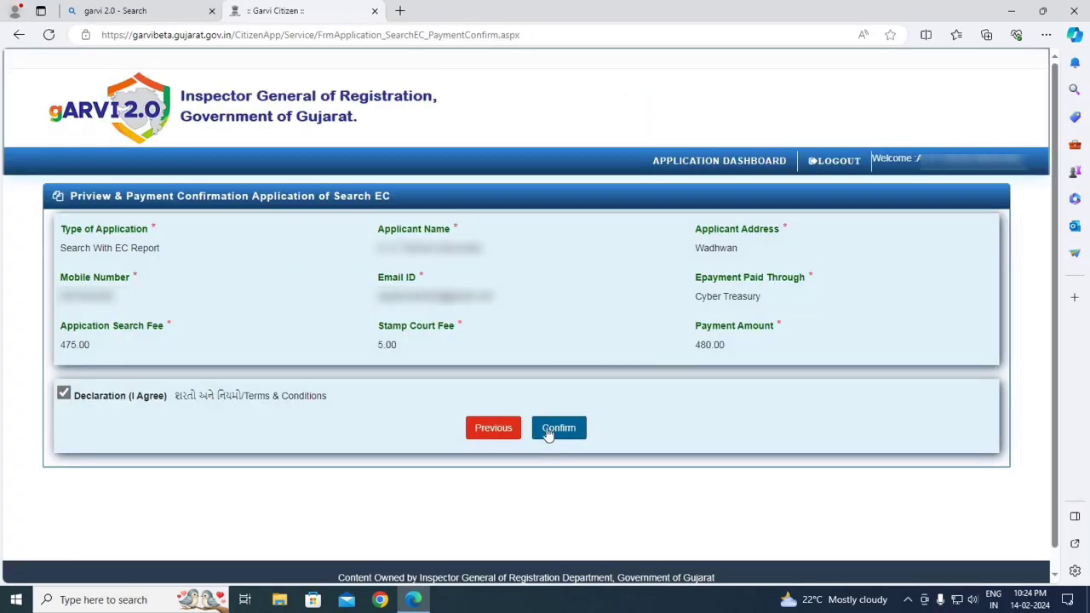
pyautogui.click(549, 434)
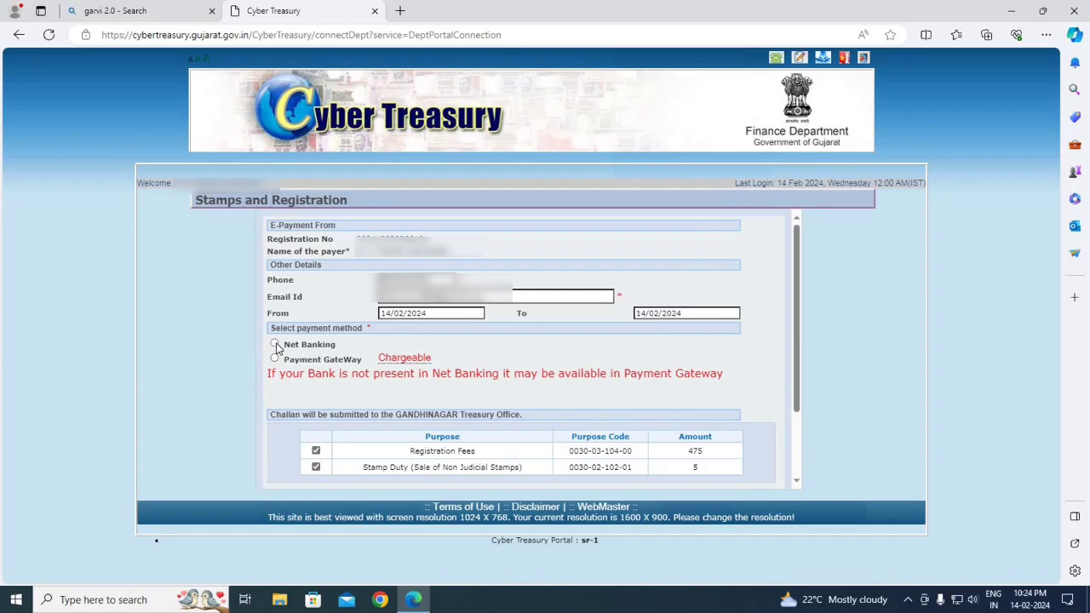
# Choose Net Banking as the payment method and check the list of available banks.
pyautogui.click(275, 344)
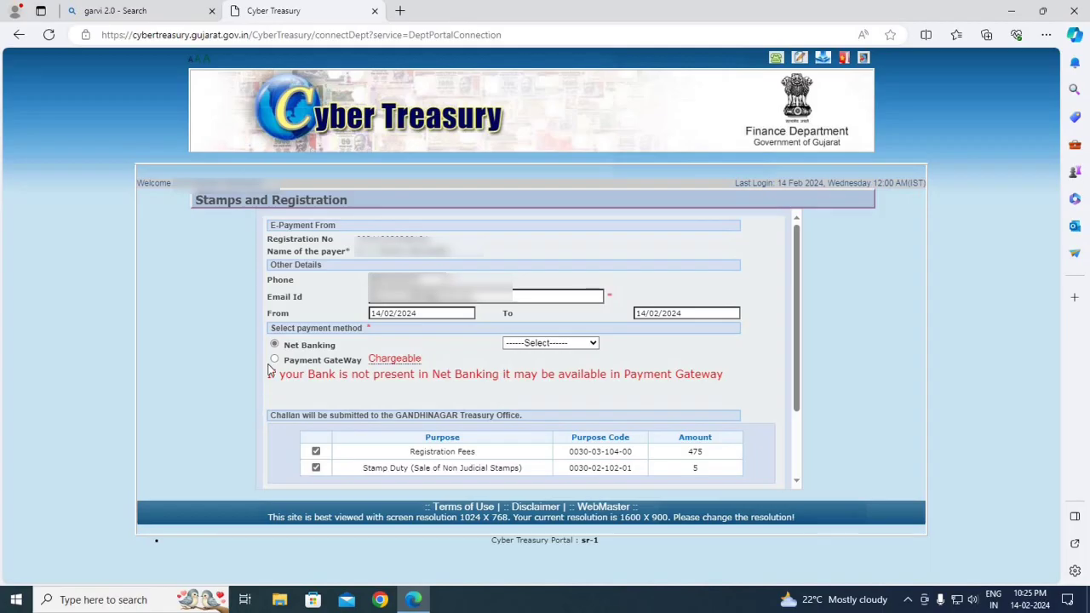
pyautogui.click(524, 344)
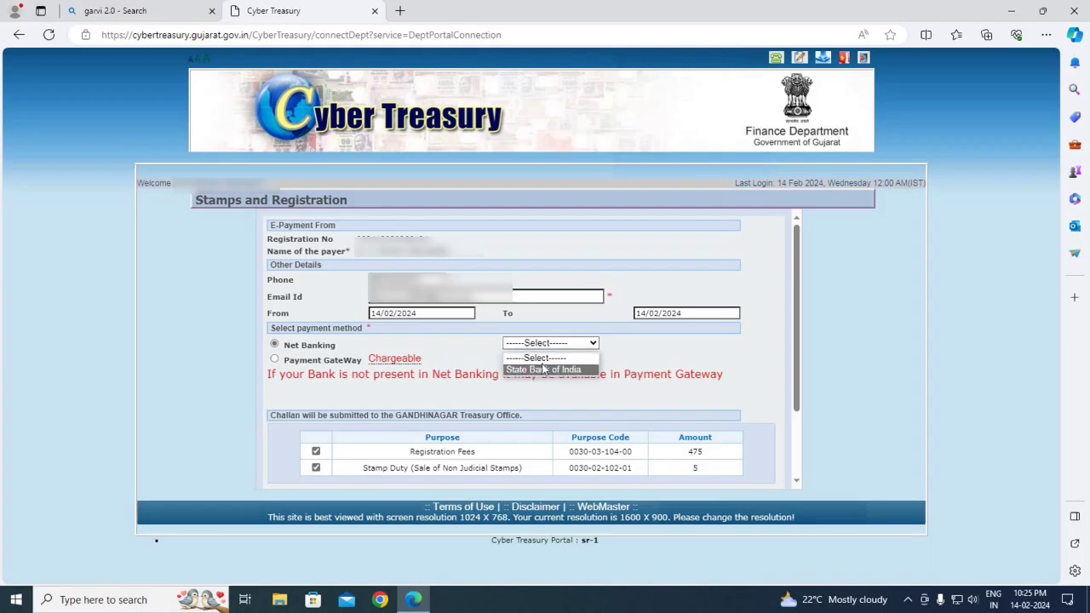
pyautogui.click(544, 357)
pyautogui.click(546, 343)
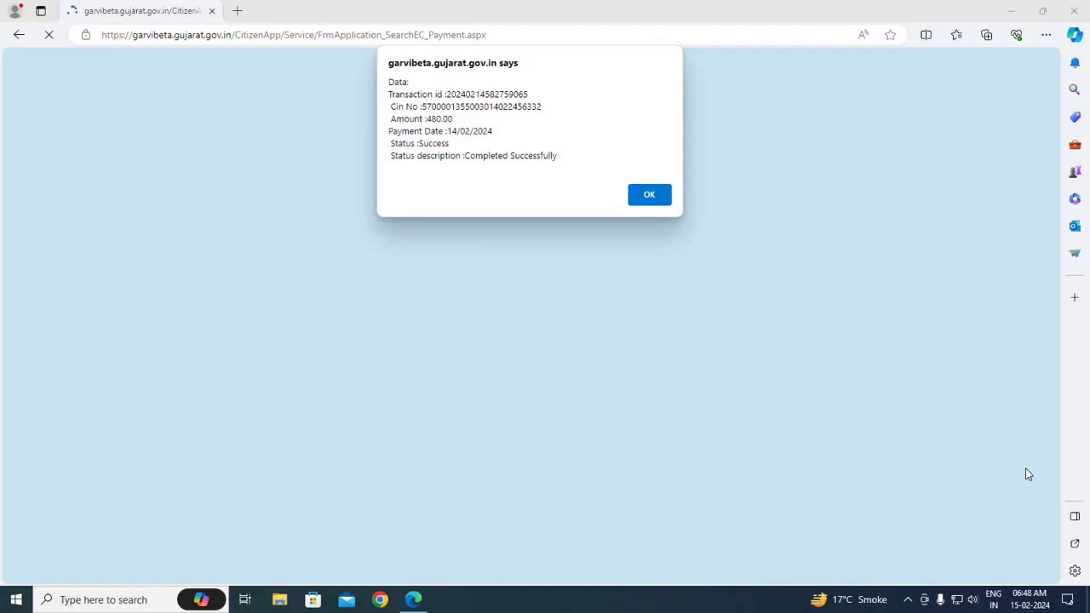
# Acknowledge the payment details and search the property records for matching documents.
pyautogui.click(651, 193)
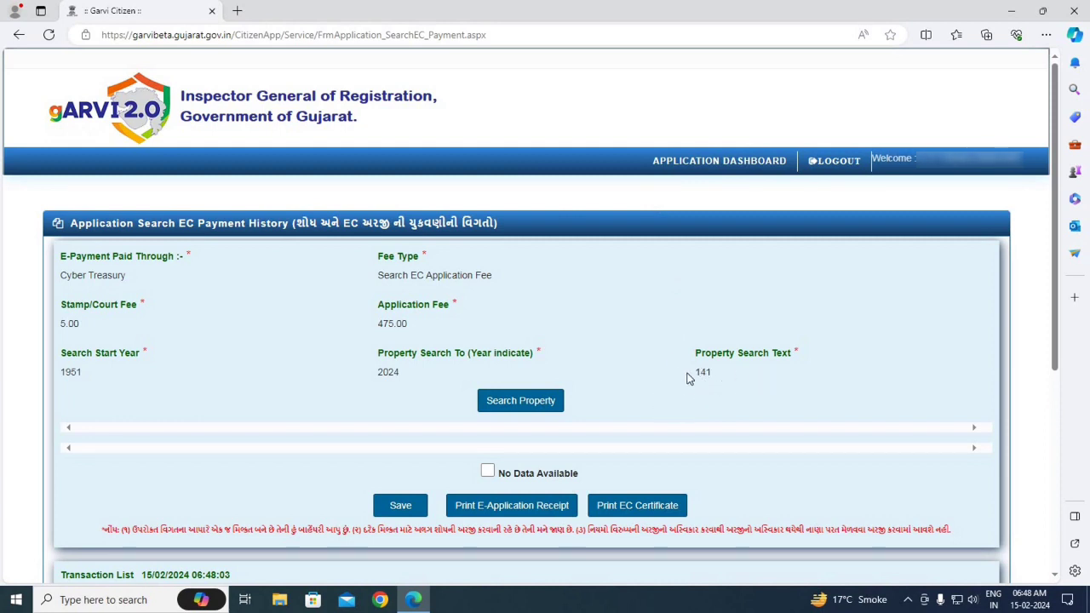
pyautogui.click(517, 407)
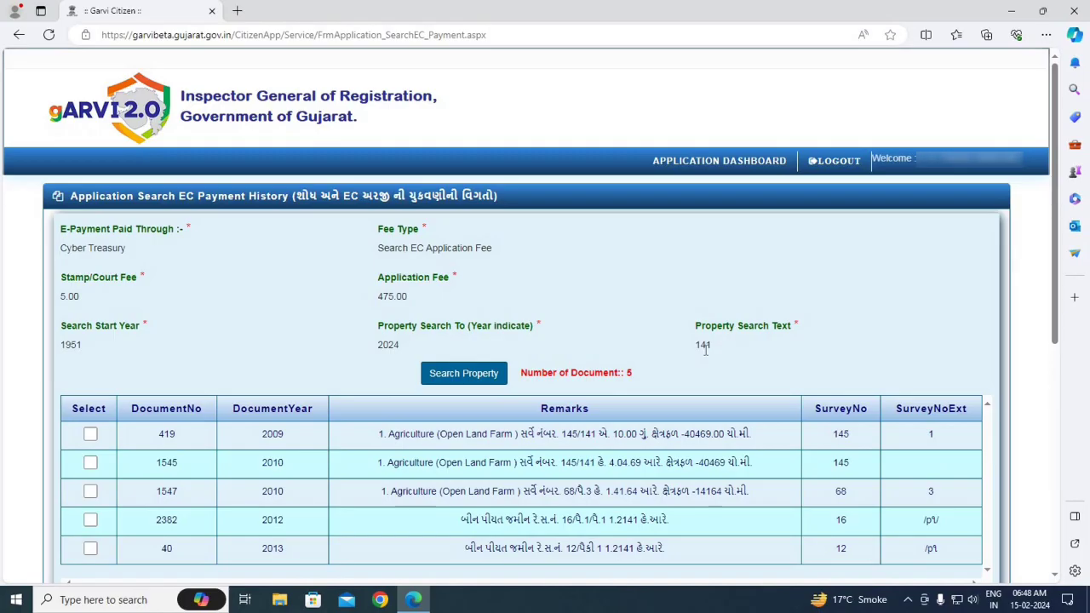
pyautogui.scroll(-1, 873, 464)
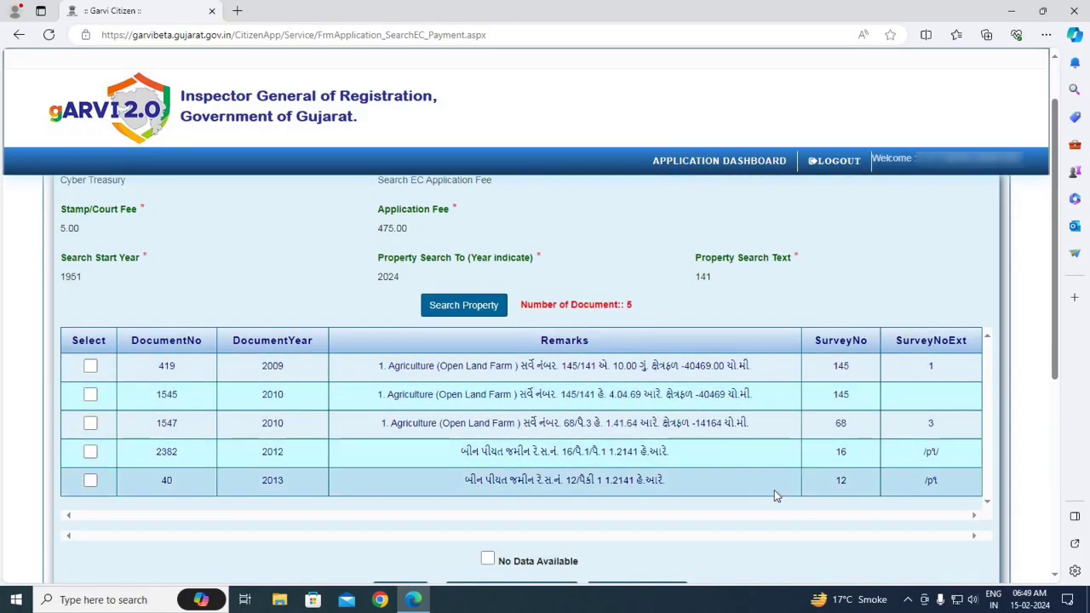
# Mark the property search as No Data Available and save it as no data matched.
pyautogui.scroll(-2, 490, 449)
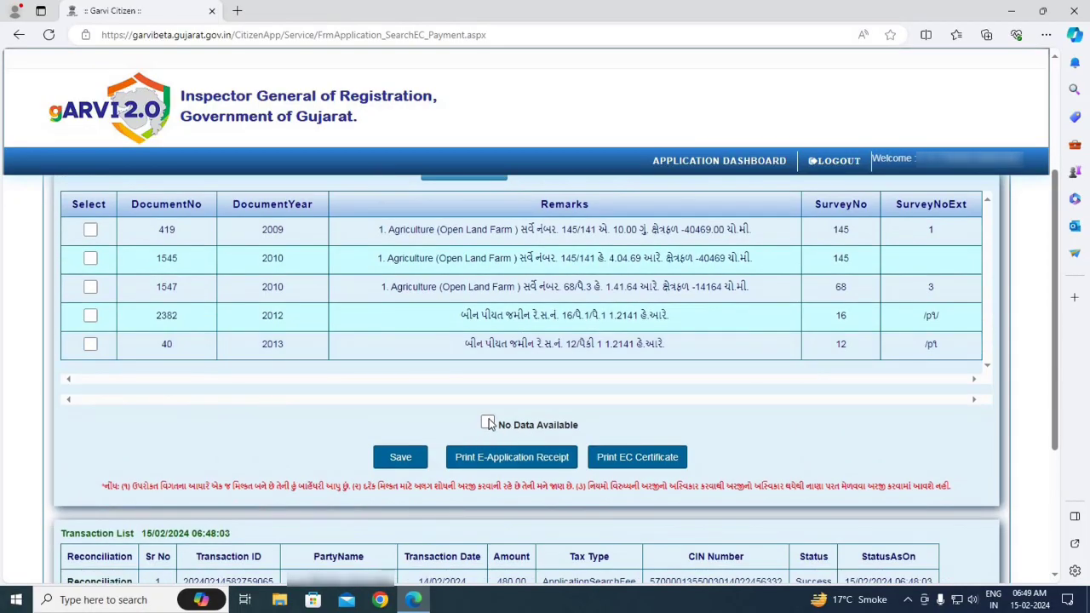
pyautogui.click(488, 425)
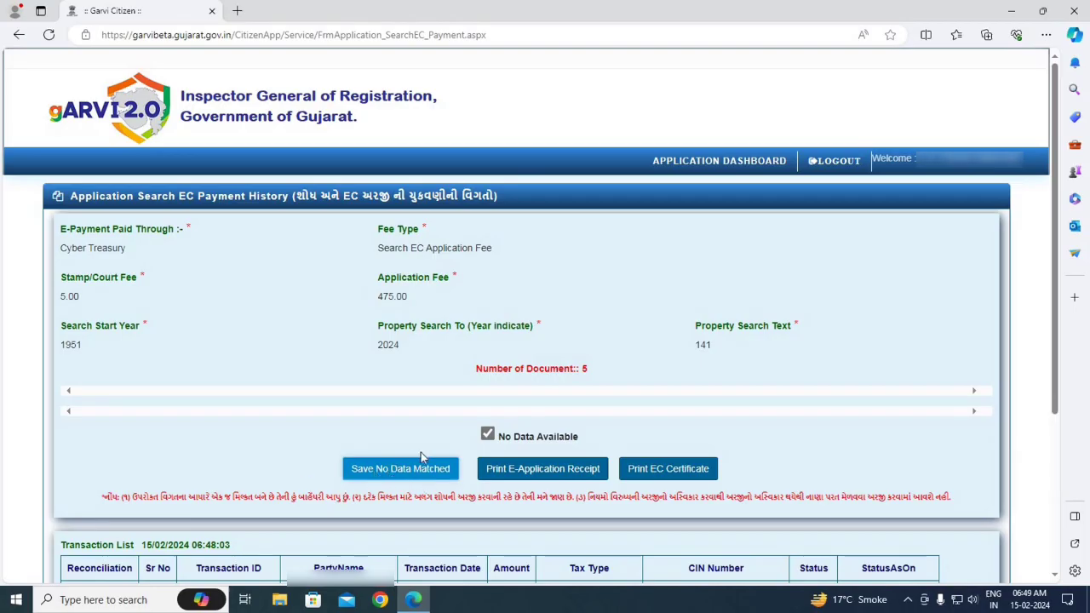
pyautogui.click(402, 473)
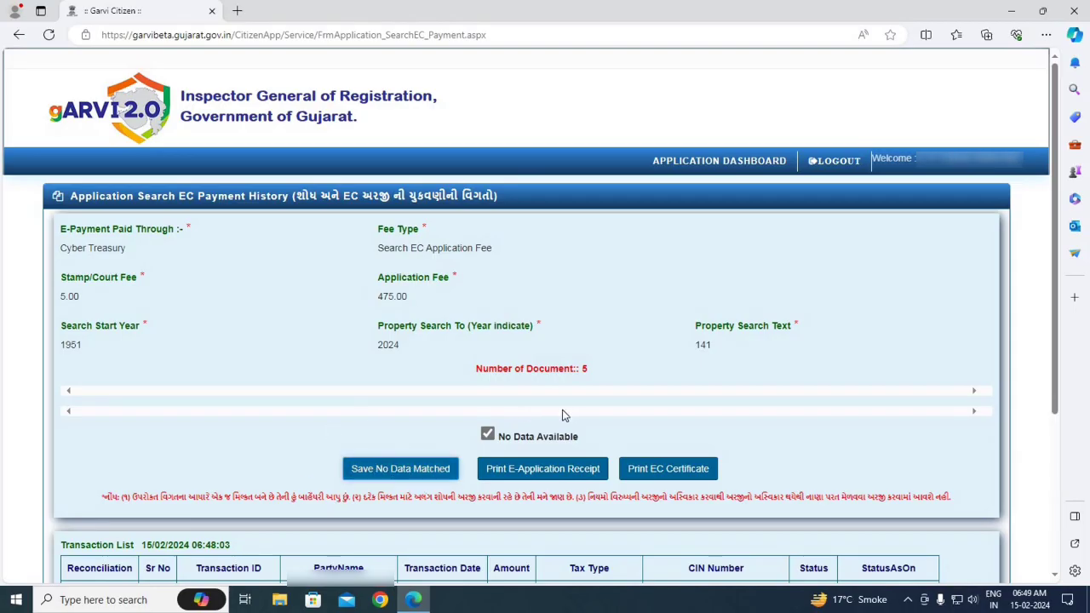
pyautogui.click(383, 471)
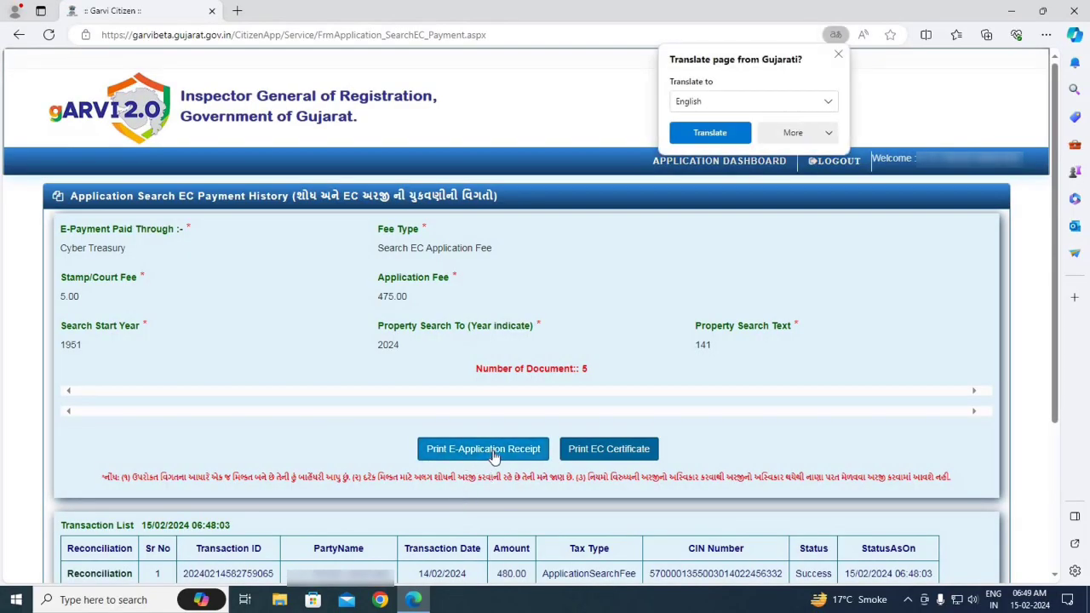
# Download the e-application receipt and the EC certificate as PDFs, then close the downloads list.
pyautogui.click(491, 456)
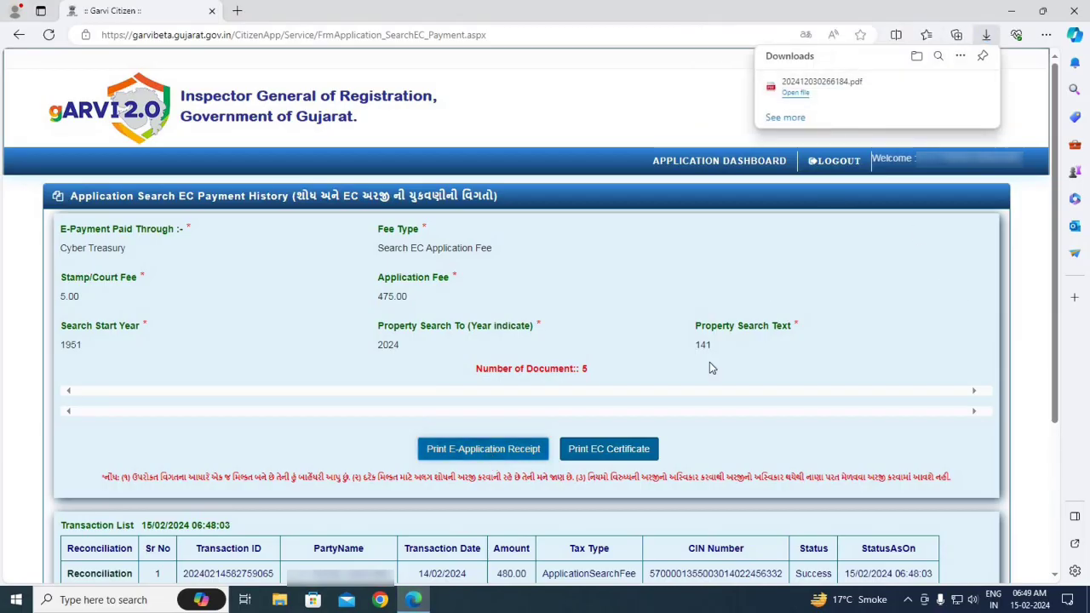
pyautogui.click(609, 454)
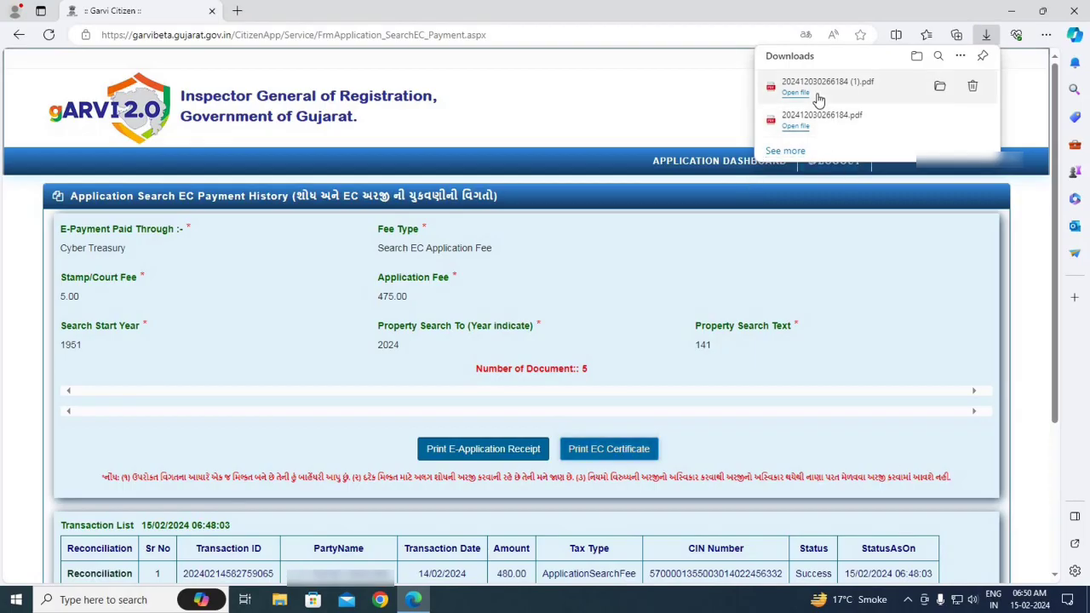
pyautogui.click(777, 445)
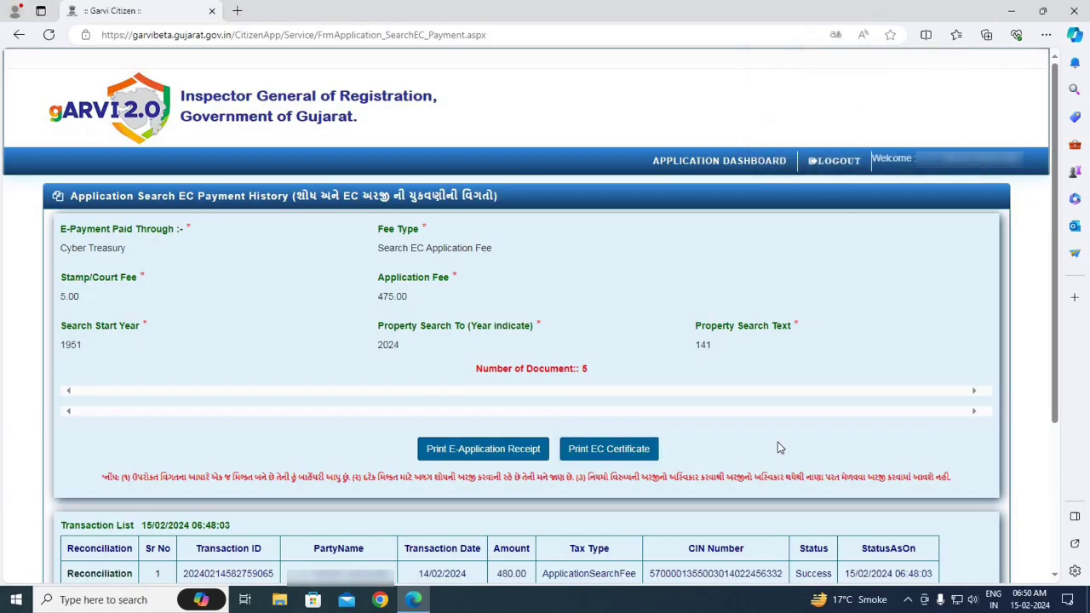